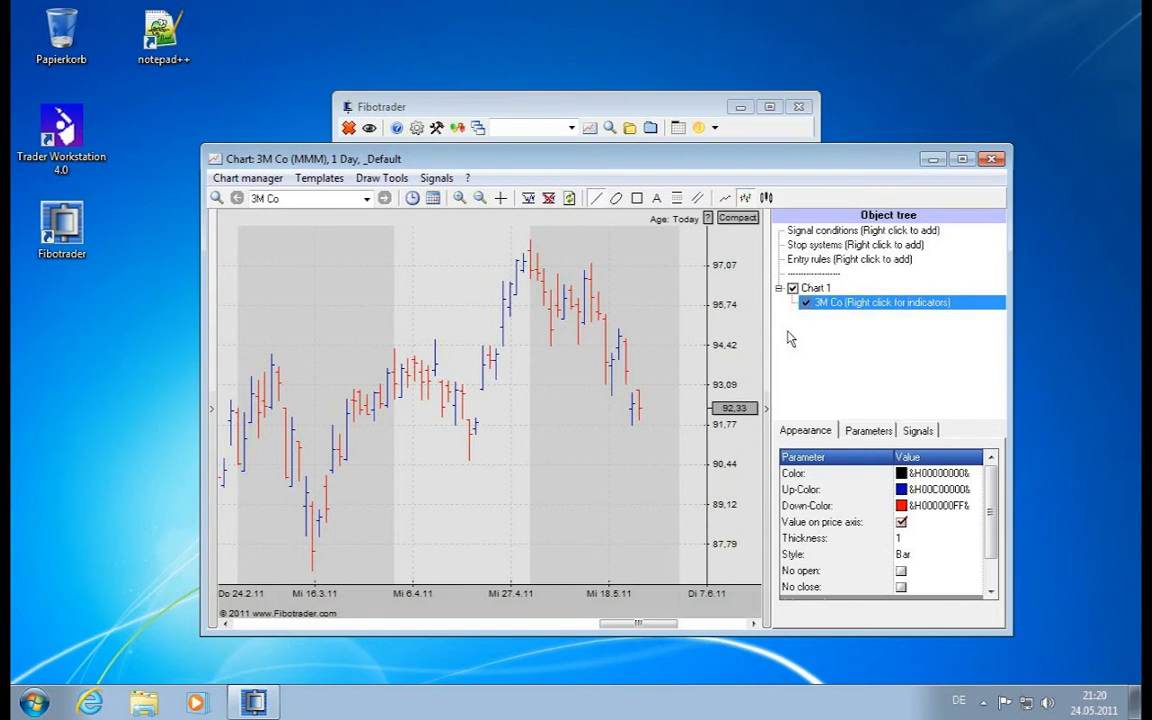
# - Add Microsoft Corp (msft) as an extra graph on Chart 1 and compress the date axis to about a year
pyautogui.click(828, 290)
pyautogui.rightClick(827, 289)
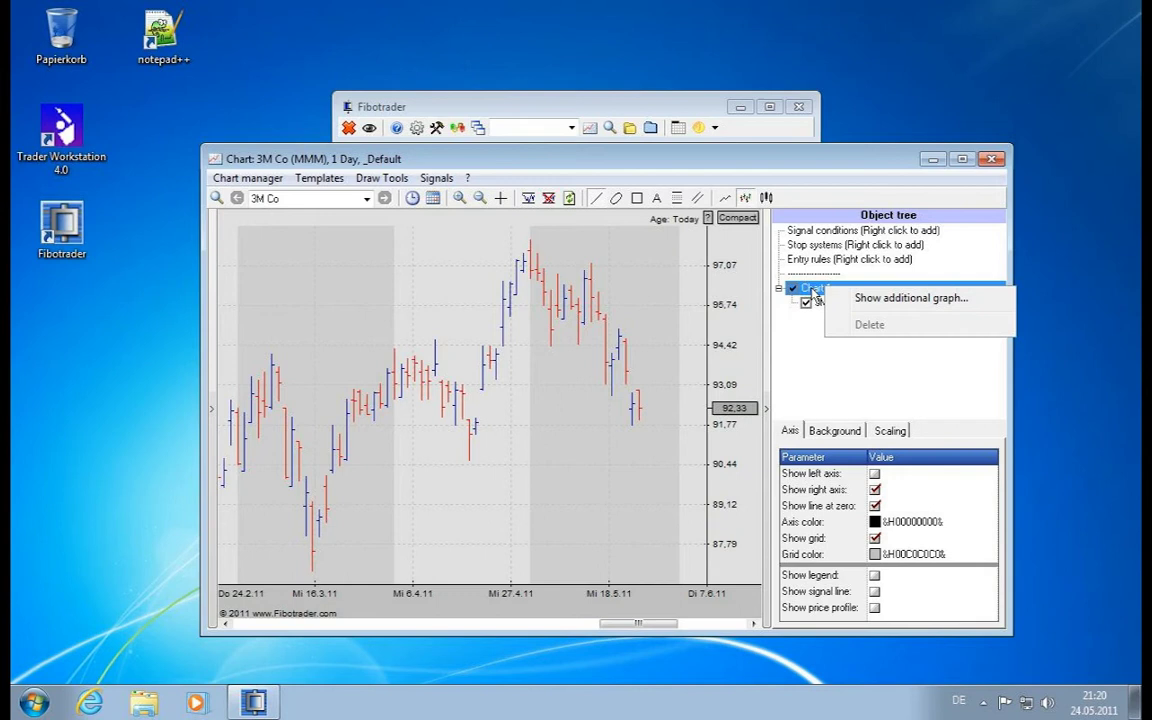
pyautogui.click(944, 305)
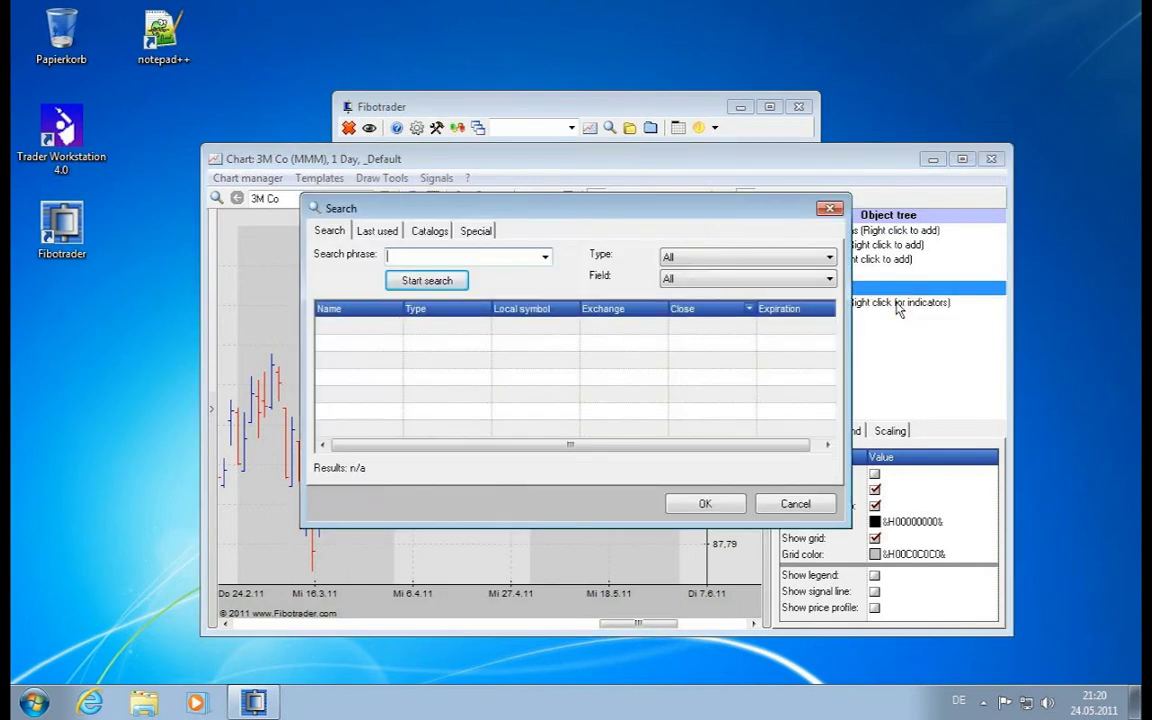
pyautogui.write('msft')
pyautogui.press('Return')
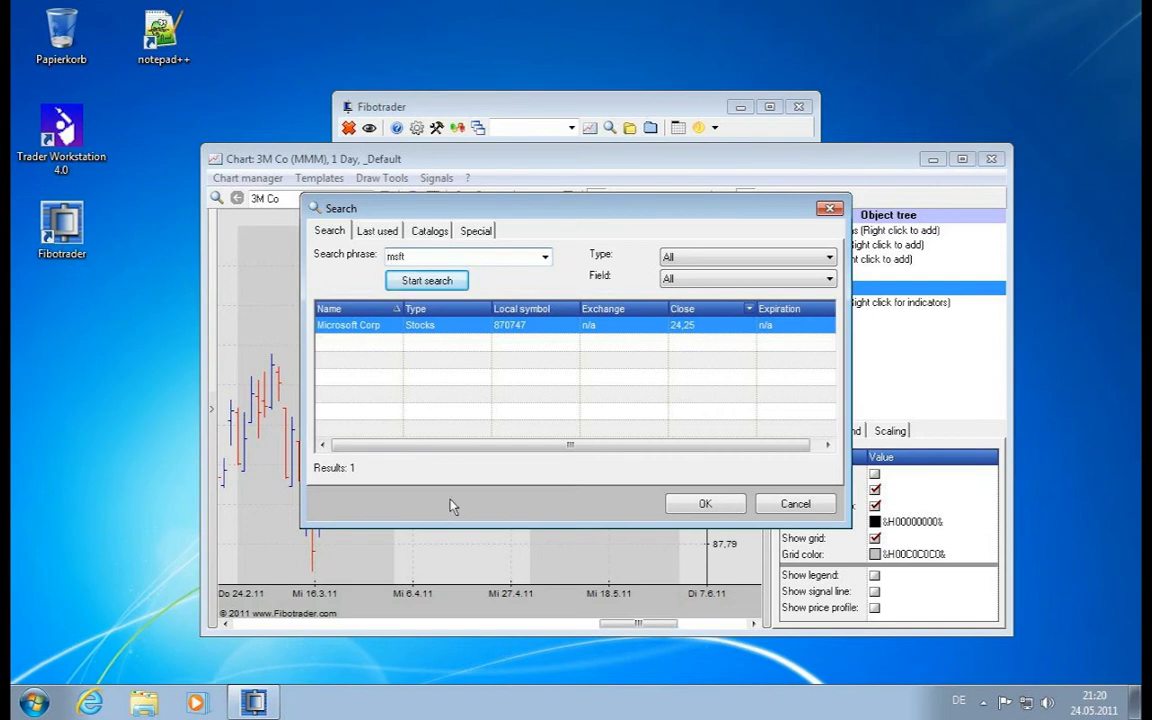
pyautogui.doubleClick(370, 325)
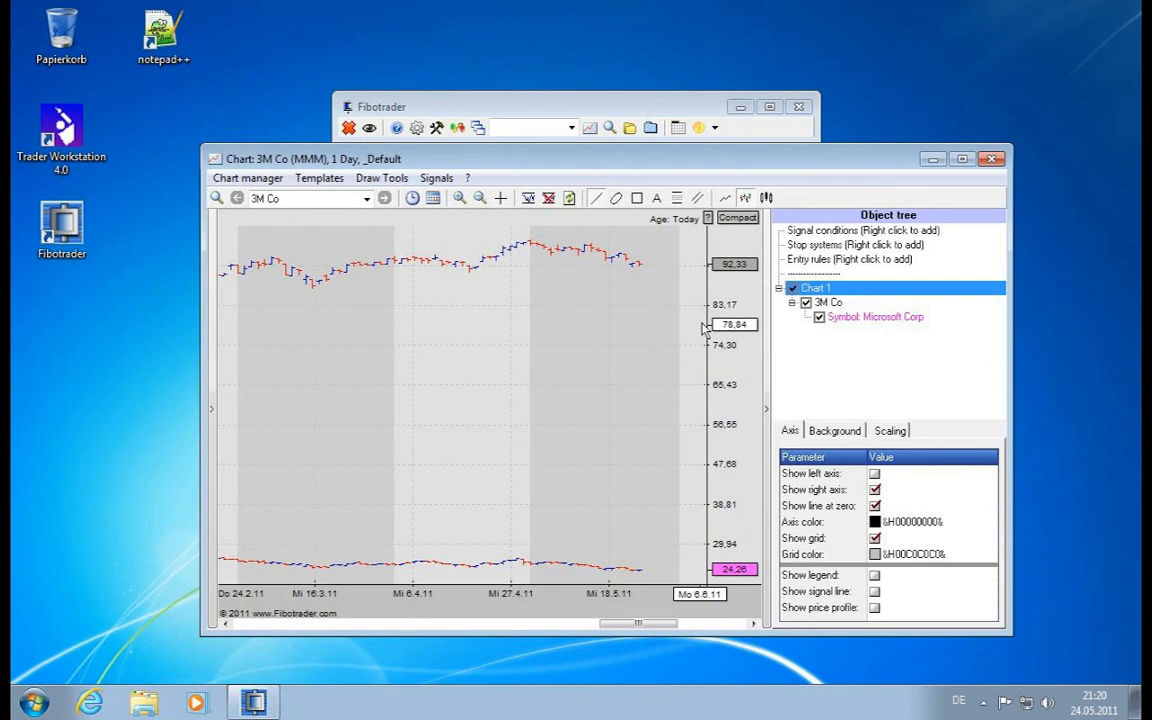
pyautogui.moveTo(285, 598); pyautogui.dragTo(560, 609)
pyautogui.moveTo(310, 625); pyautogui.dragTo(481, 600)
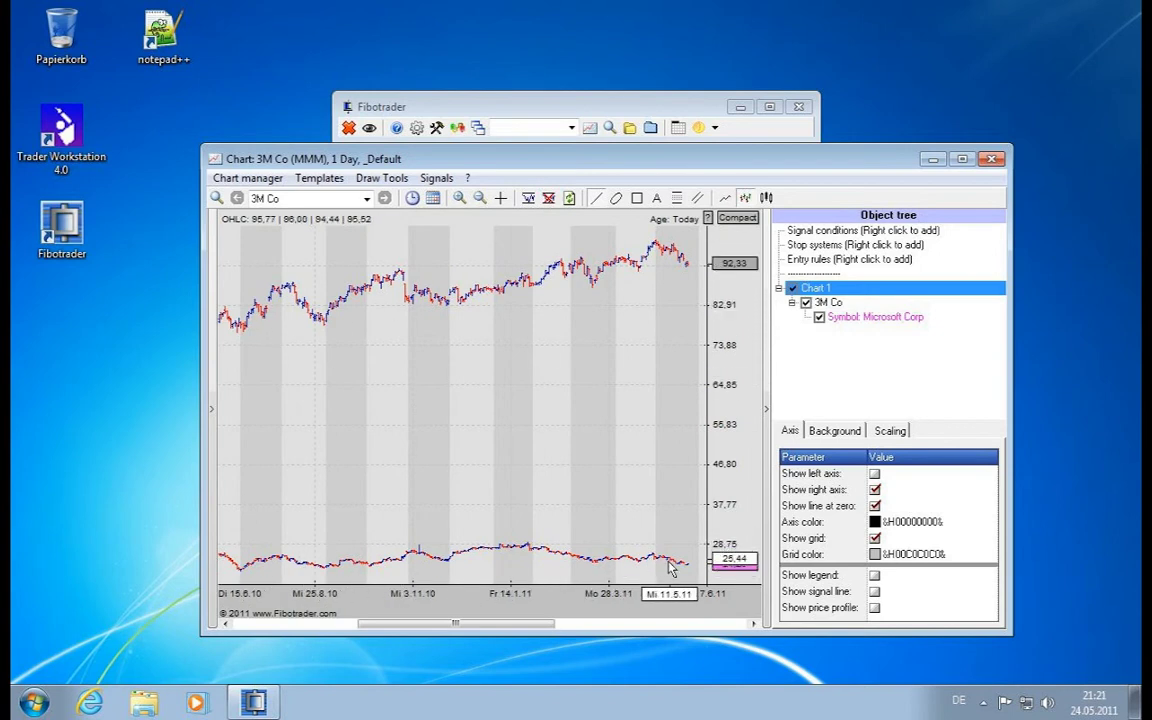
# - Add a Moving average indicator to the Microsoft Corp symbol
pyautogui.click(850, 320)
pyautogui.rightClick(849, 322)
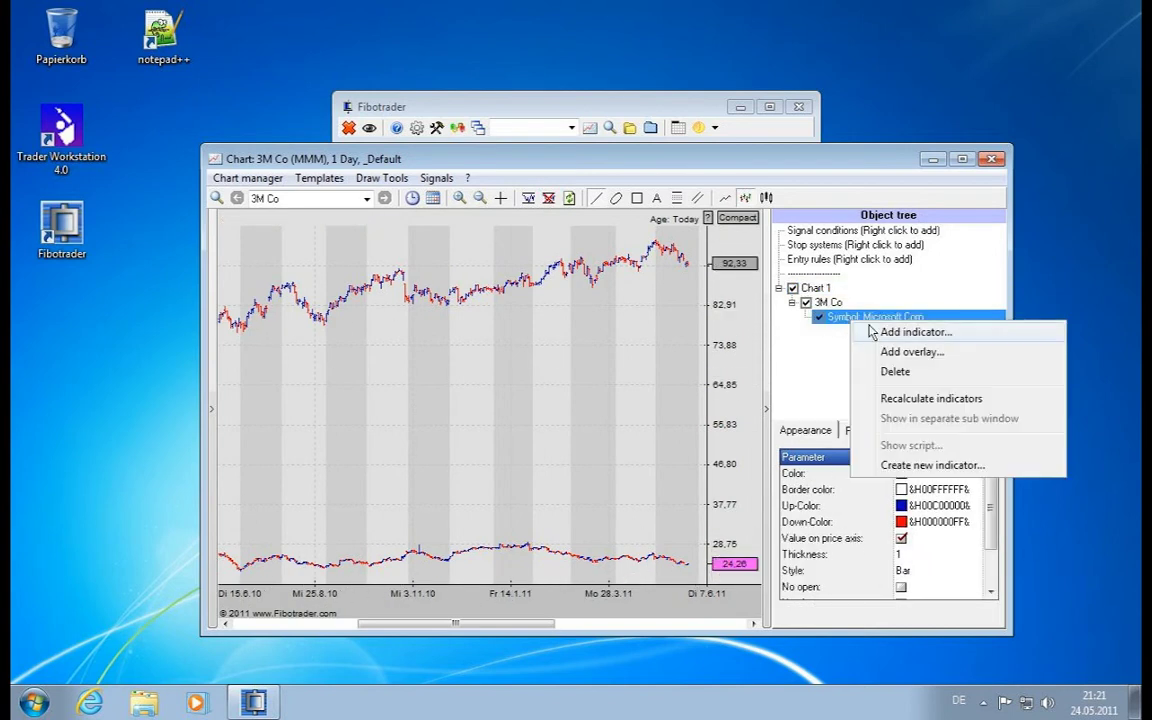
pyautogui.click(883, 335)
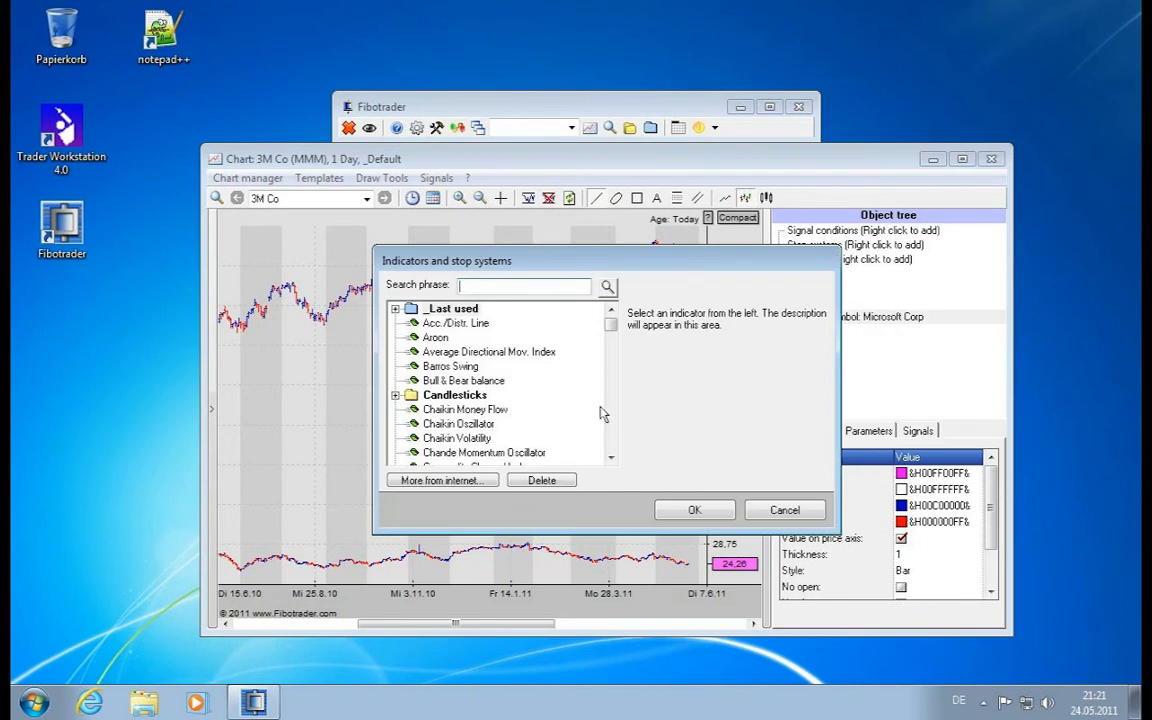
pyautogui.moveTo(608, 330); pyautogui.dragTo(606, 381)
pyautogui.doubleClick(458, 366)
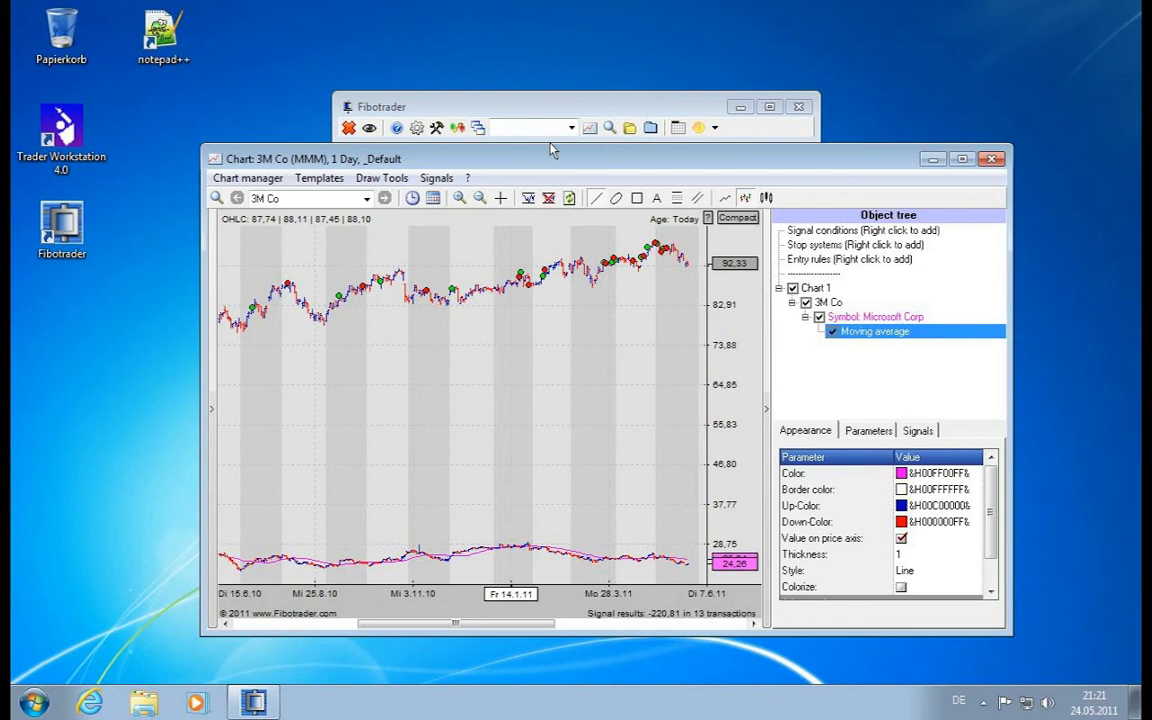
# - Hide and then re-show the Microsoft Corp graph with its checkbox
pyautogui.moveTo(662, 257)
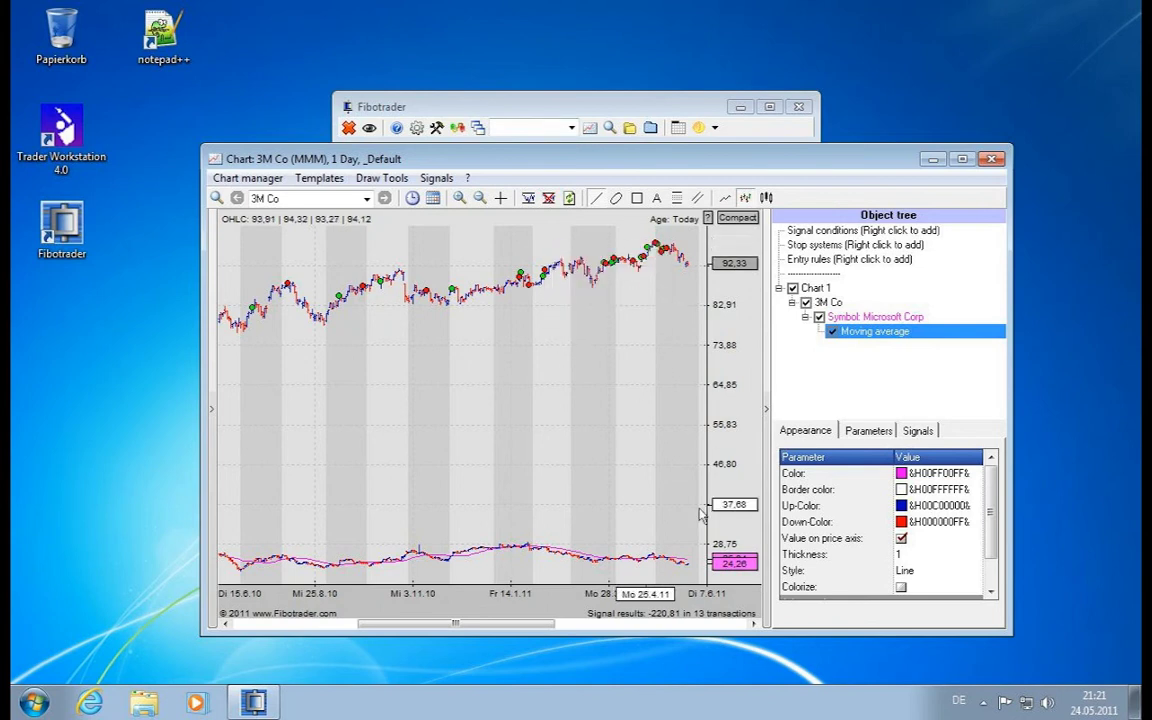
pyautogui.click(819, 317)
pyautogui.scroll(3, 661, 347)
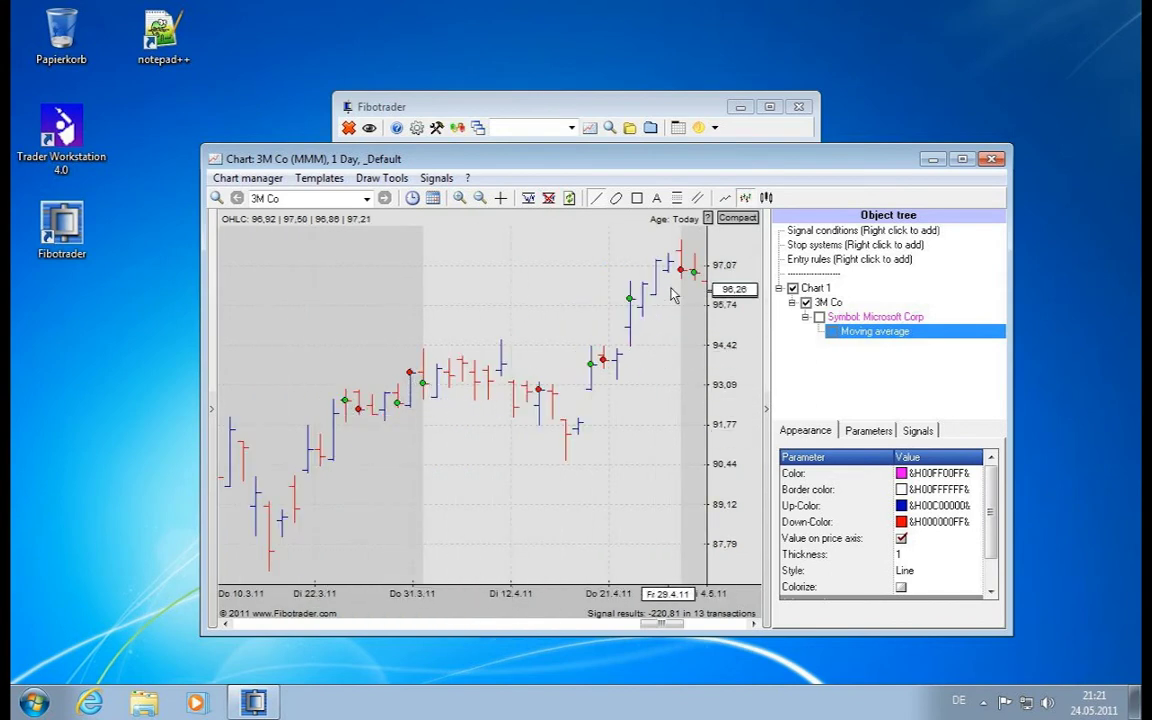
pyautogui.click(820, 318)
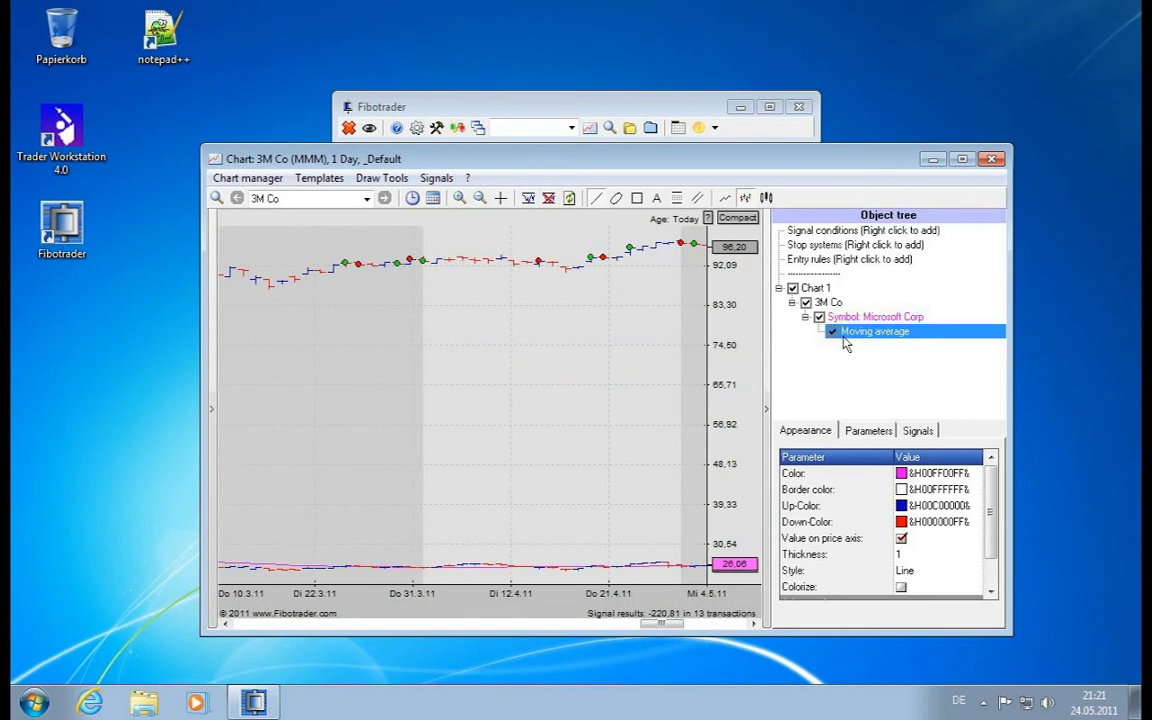
# - Delete the Microsoft Corp symbol from the object tree and scroll the chart forward in time
pyautogui.rightClick(864, 316)
pyautogui.click(886, 366)
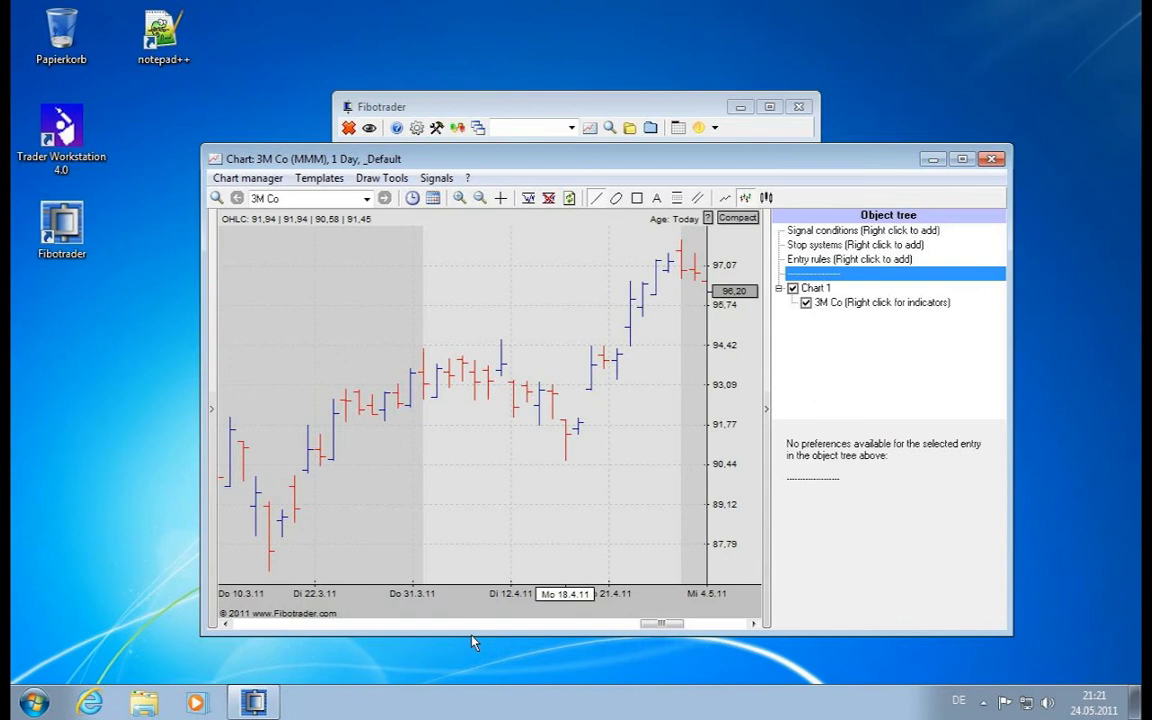
pyautogui.scroll(-5, 473, 600)
pyautogui.scroll(-3, 483, 623)
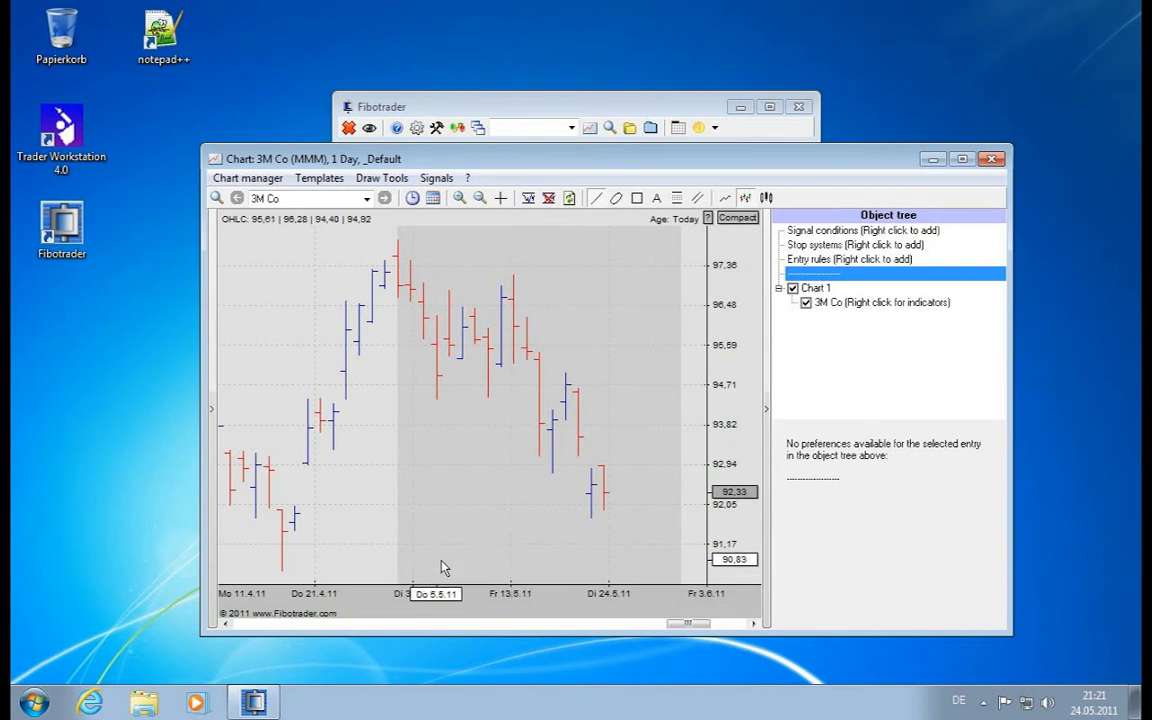
# - Overlay Microsoft Corp (msft) on the 3M Co series
pyautogui.rightClick(846, 306)
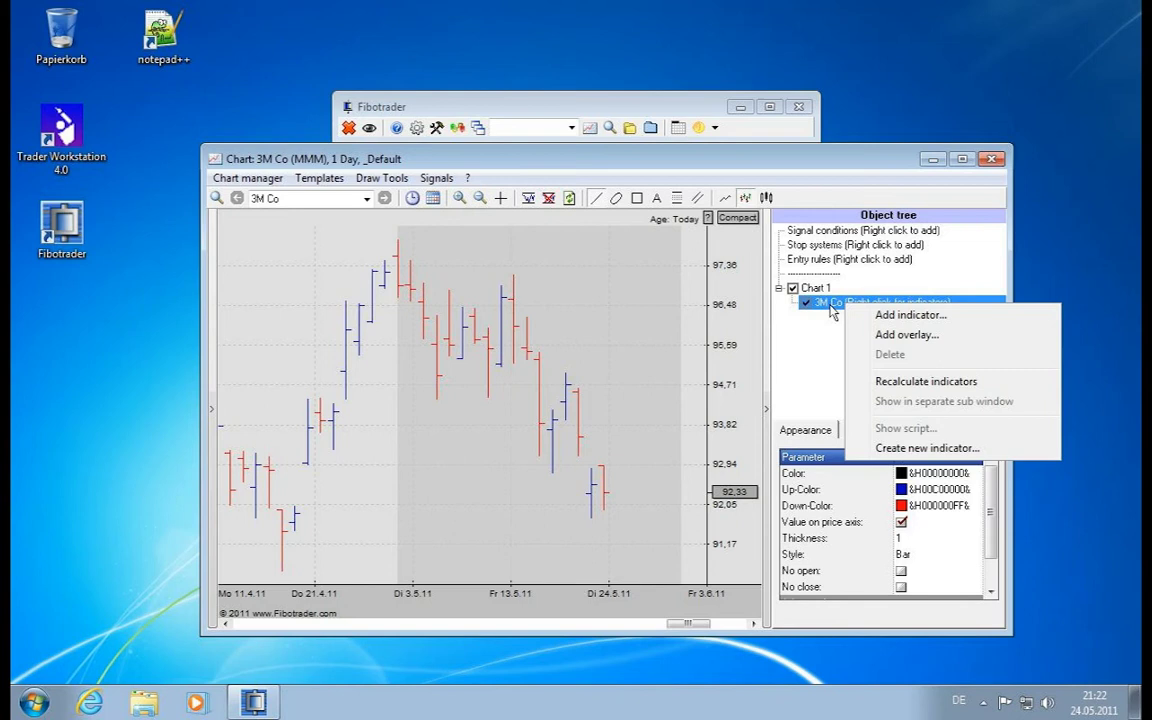
pyautogui.click(902, 340)
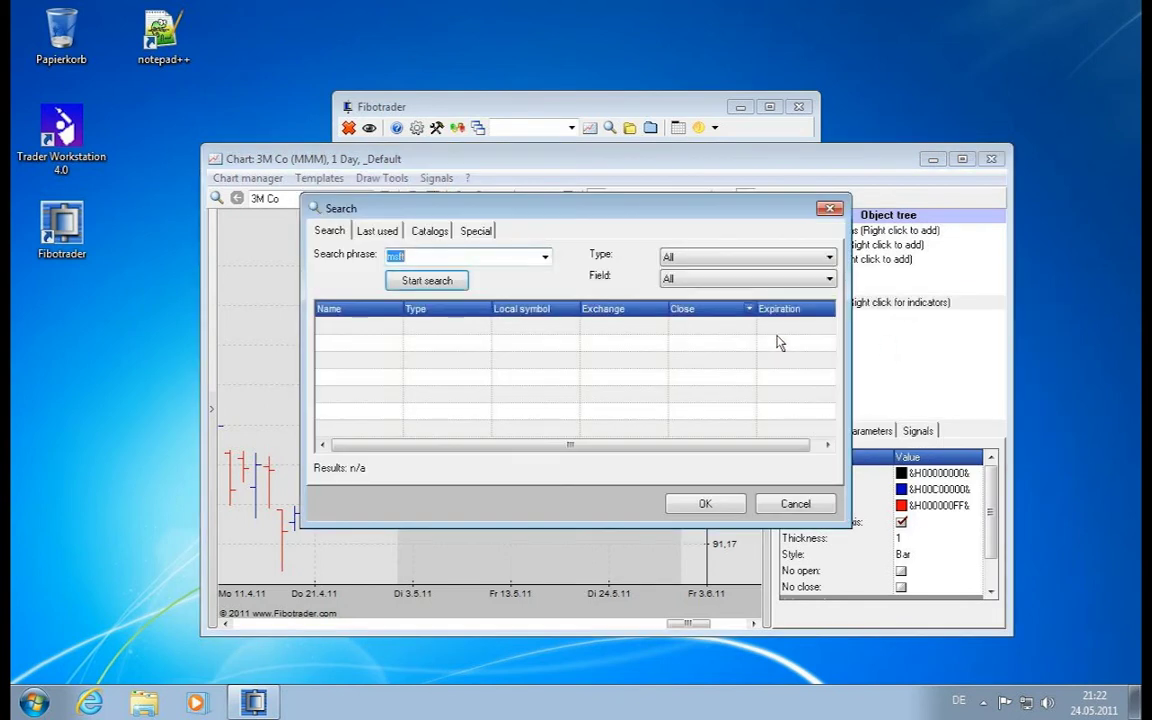
pyautogui.click(427, 280)
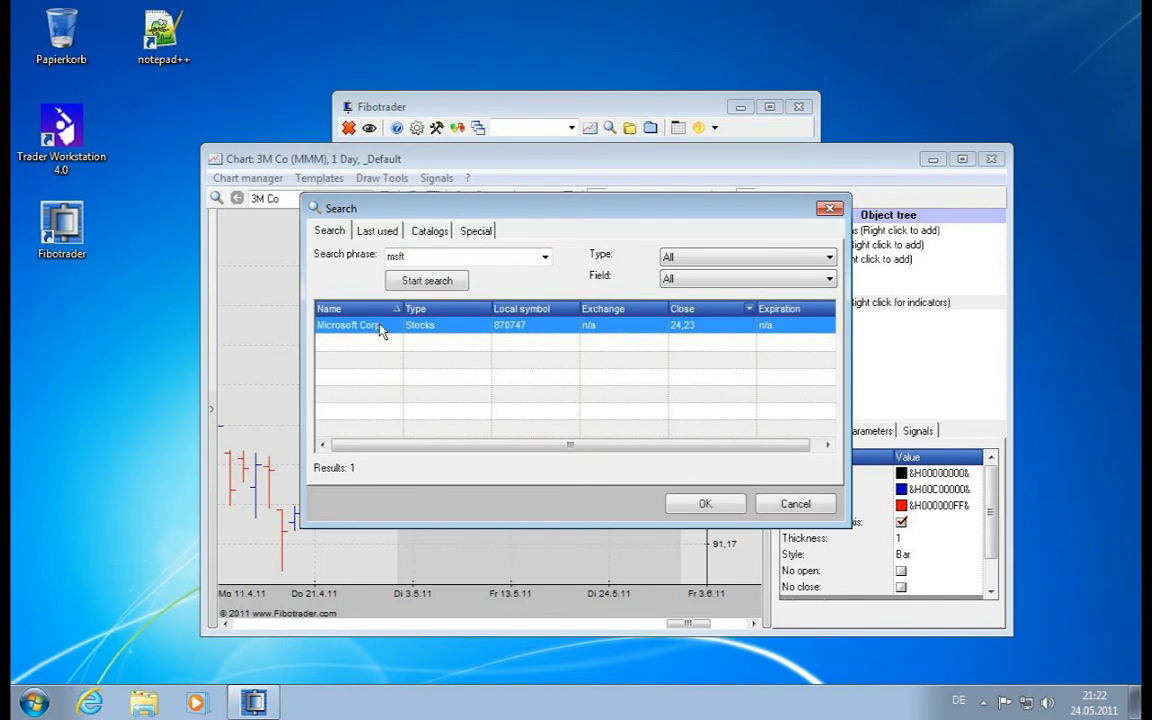
pyautogui.doubleClick(380, 327)
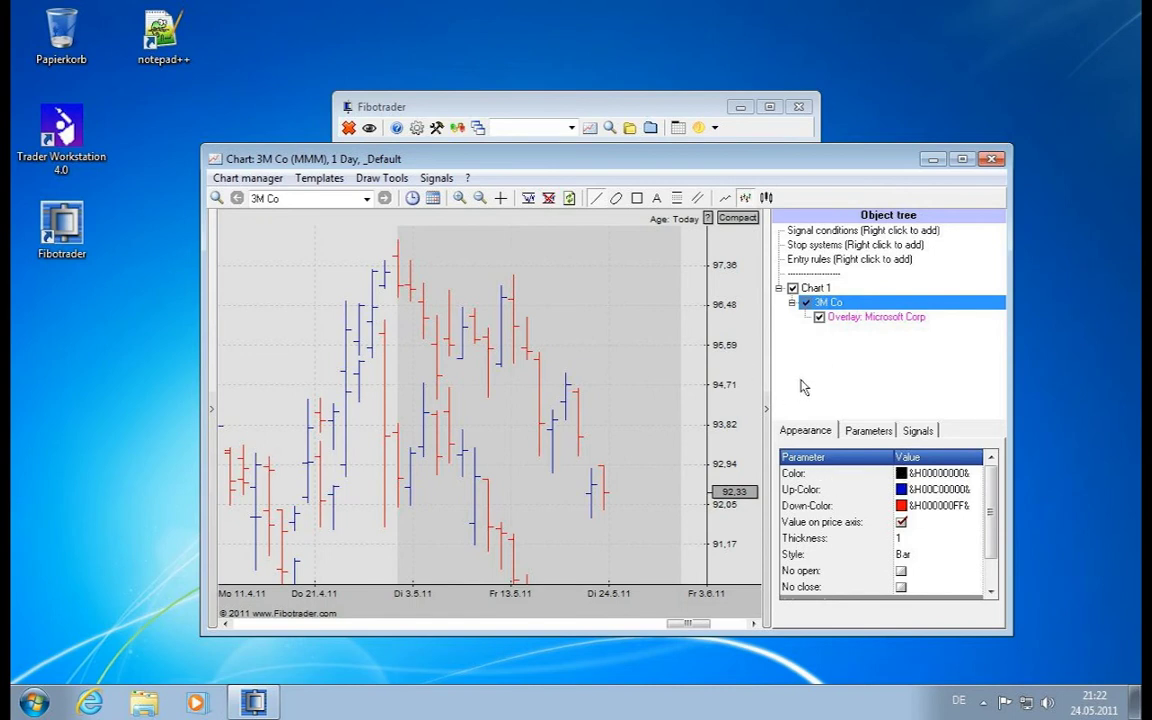
# - Set the Microsoft Corp overlay's Style to Line
pyautogui.click(856, 318)
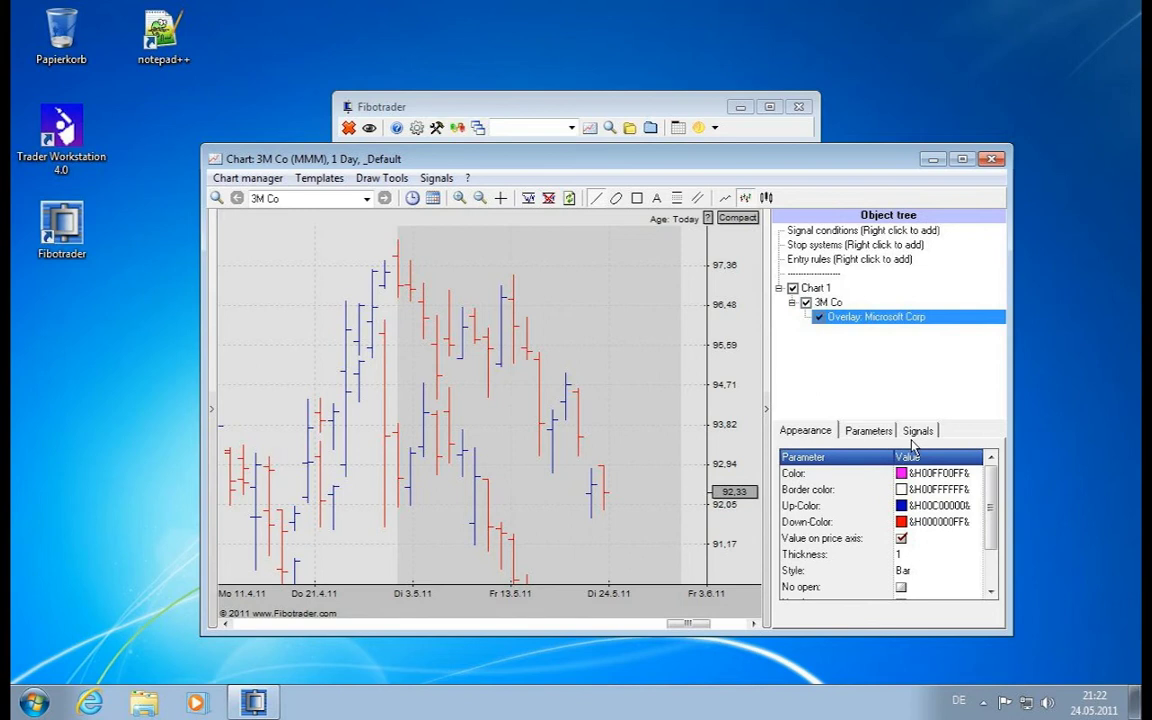
pyautogui.click(943, 570)
pyautogui.scroll(-1, 970, 578)
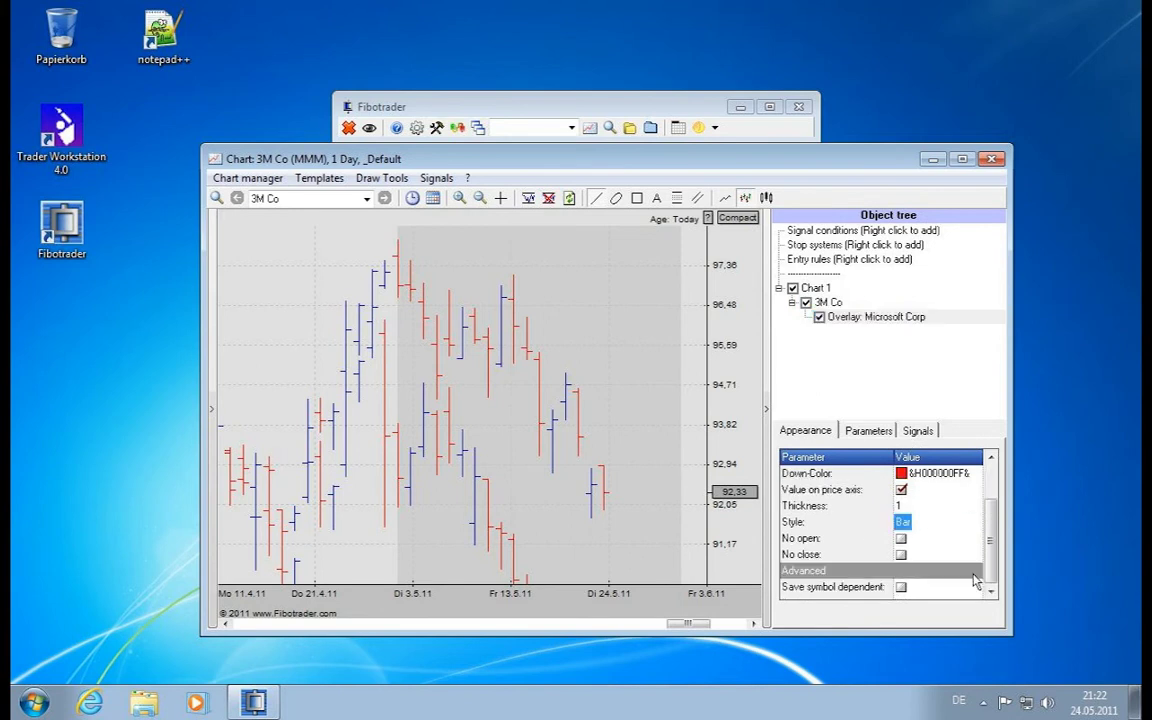
pyautogui.click(973, 521)
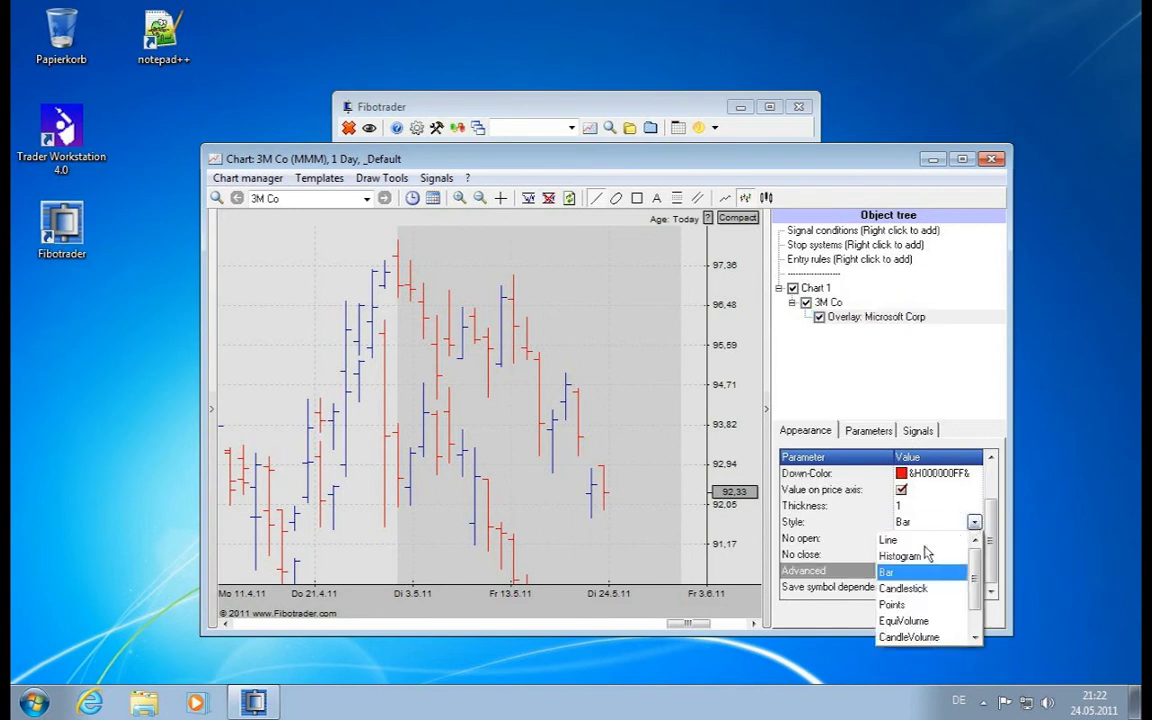
pyautogui.click(925, 540)
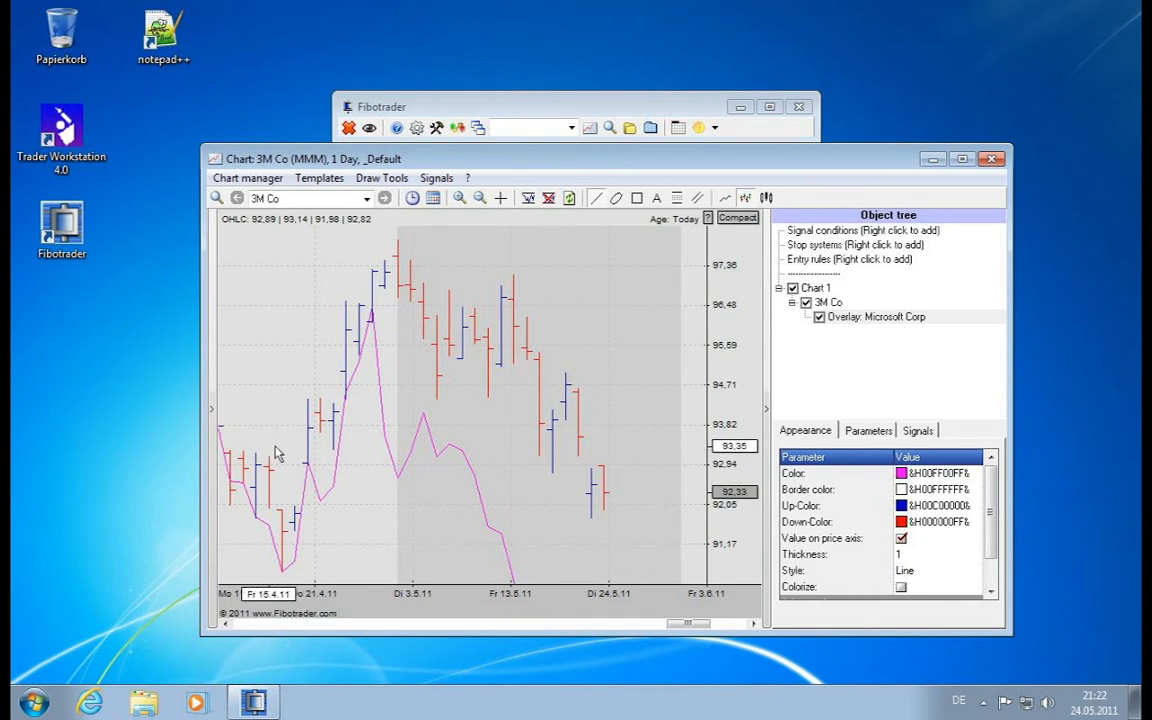
# - Zoom, stretch and compress the date axis until the chart spans January to early June 2011
pyautogui.scroll(-3, 468, 558)
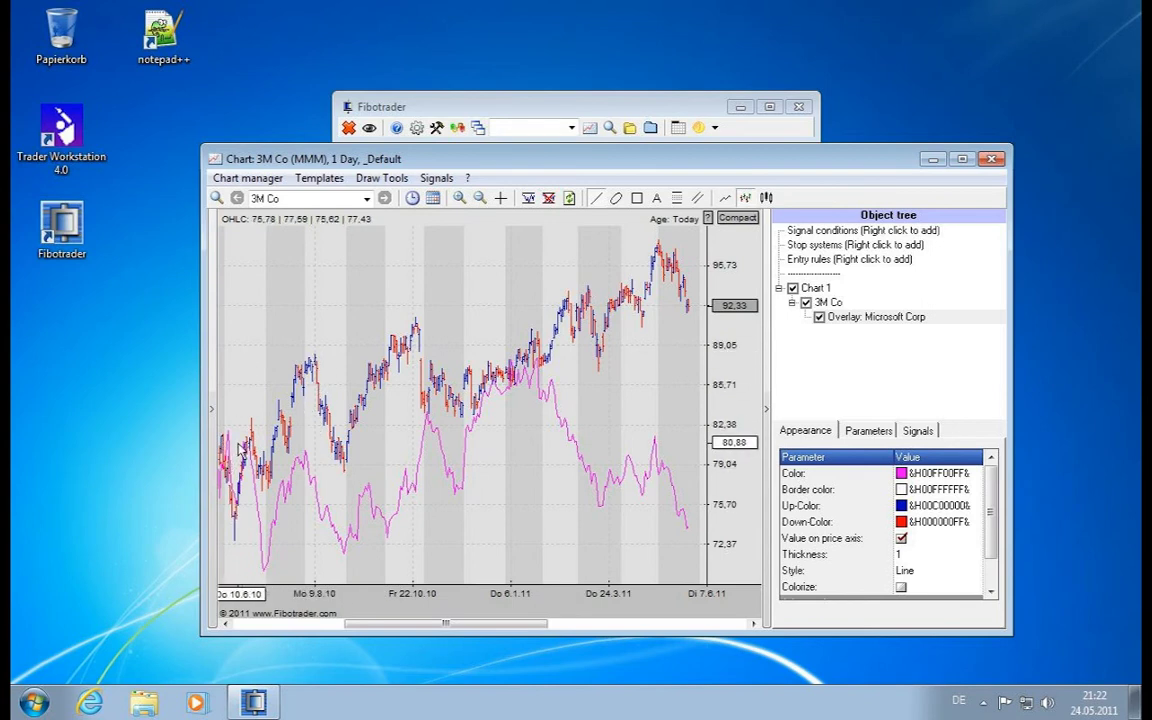
pyautogui.moveTo(240, 448); pyautogui.dragTo(224, 487)
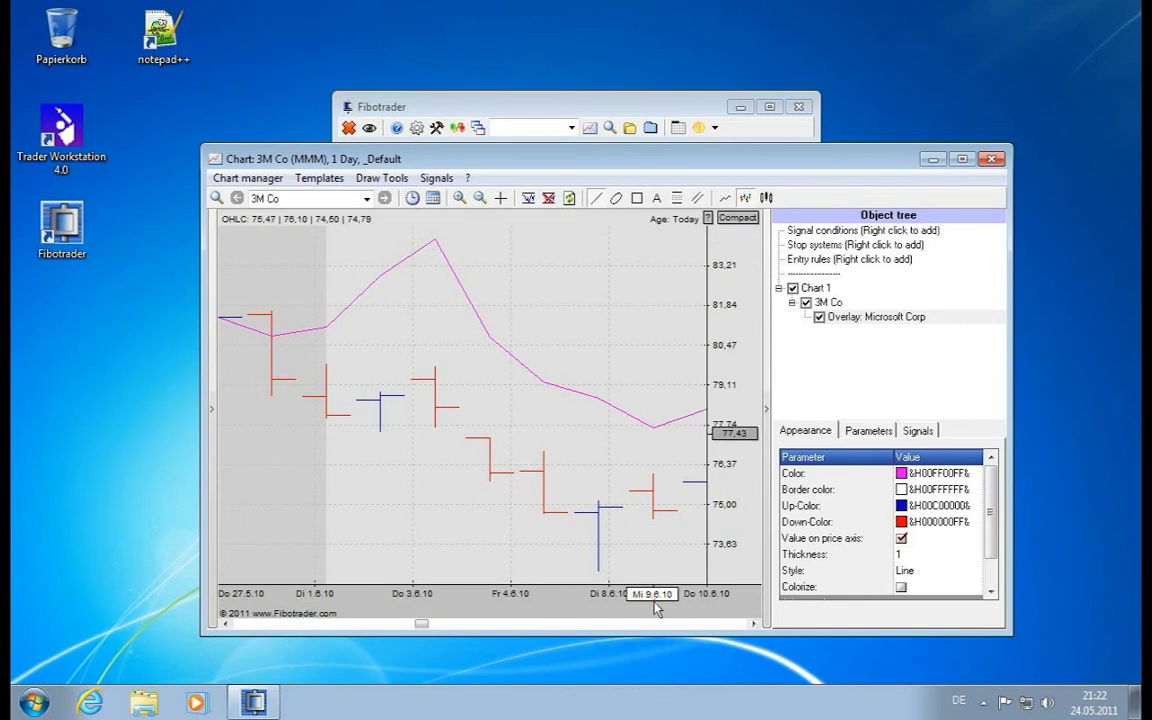
pyautogui.moveTo(655, 603); pyautogui.dragTo(478, 612)
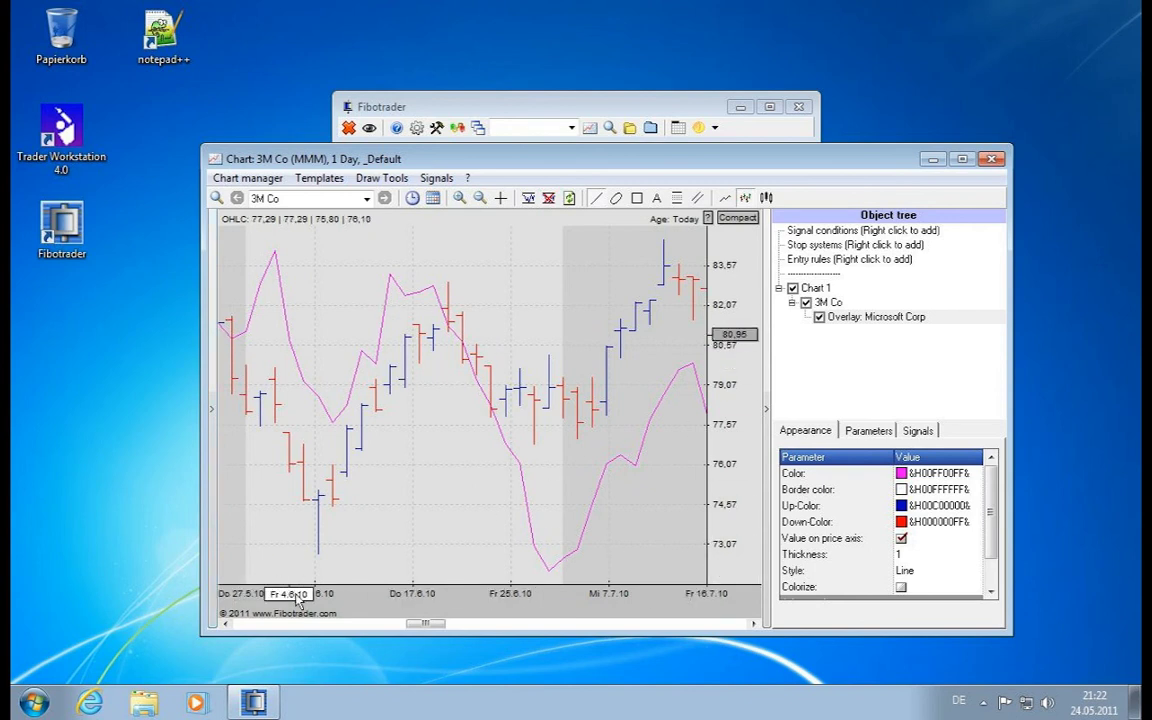
pyautogui.moveTo(297, 600); pyautogui.dragTo(118, 542)
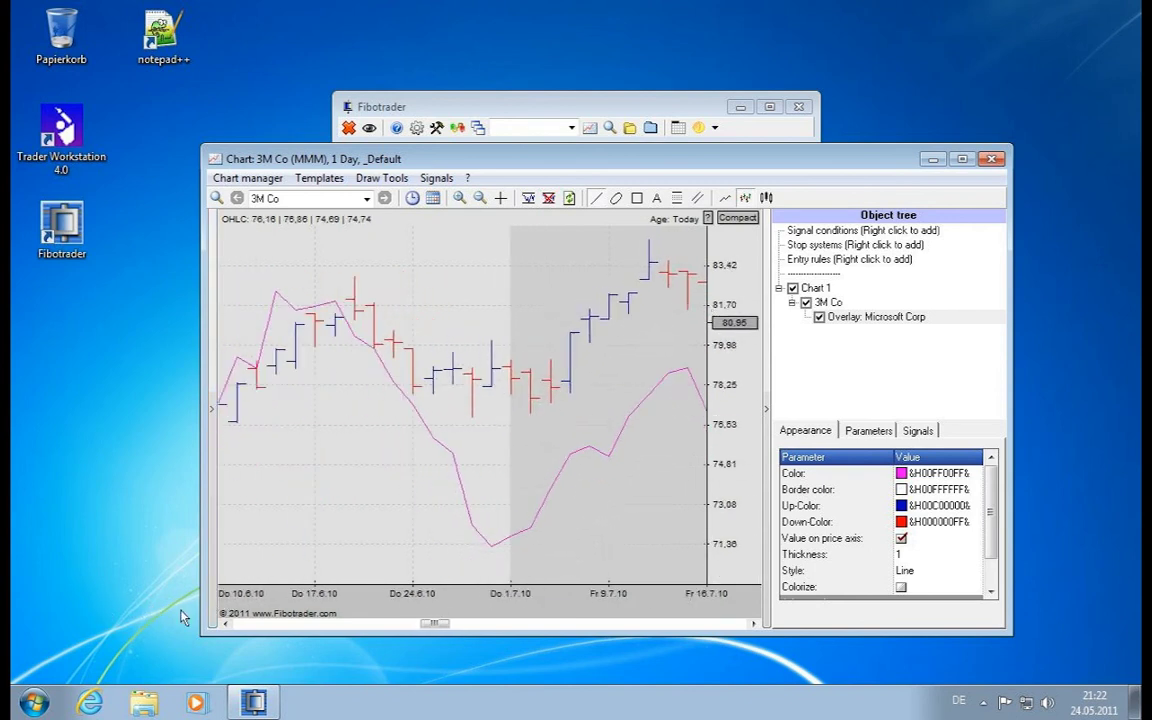
pyautogui.moveTo(183, 618); pyautogui.dragTo(636, 614)
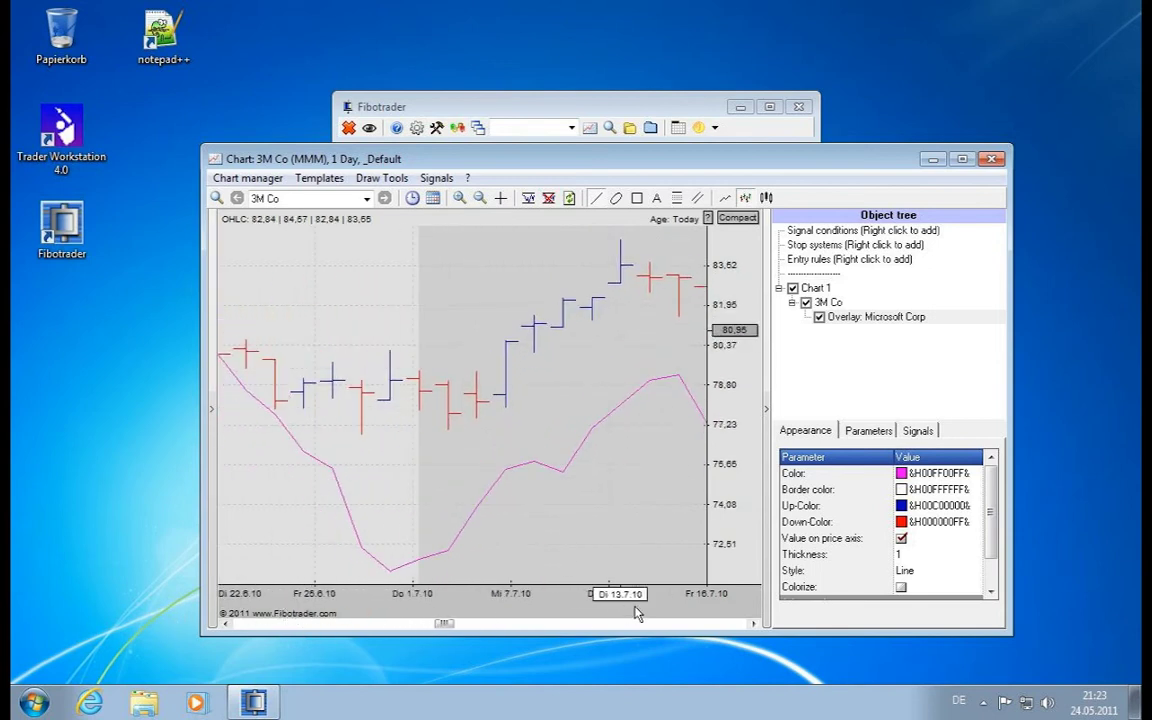
pyautogui.scroll(-3, 635, 605)
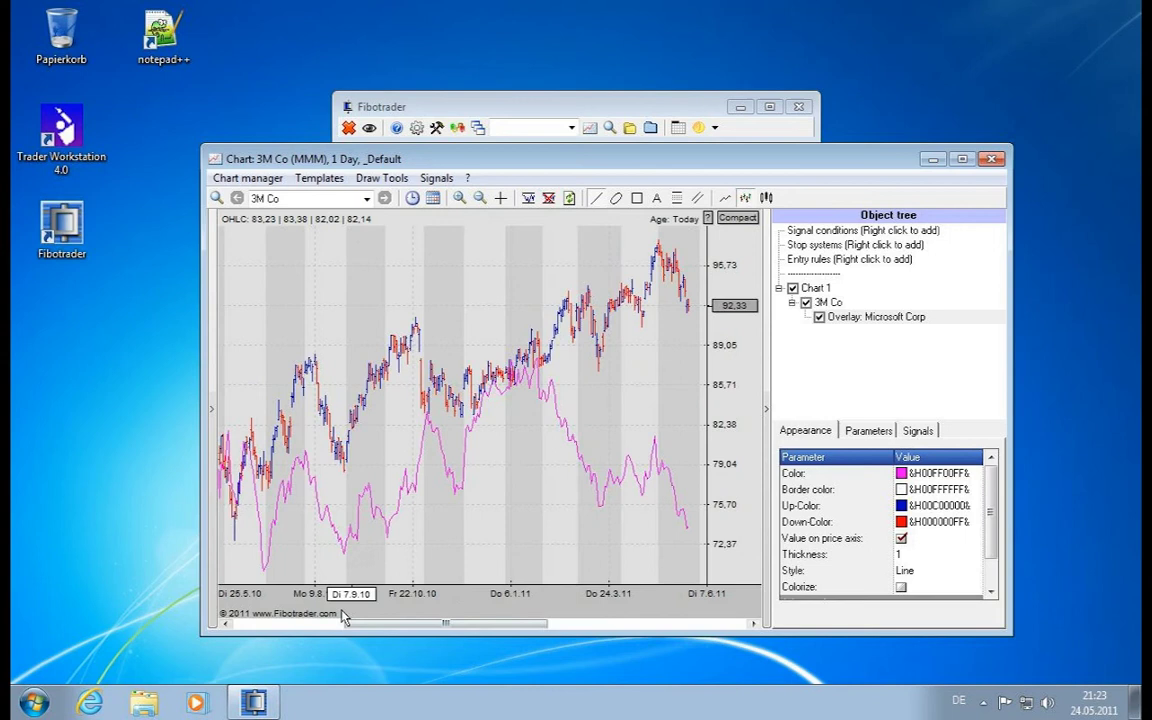
pyautogui.moveTo(342, 615); pyautogui.dragTo(25, 617)
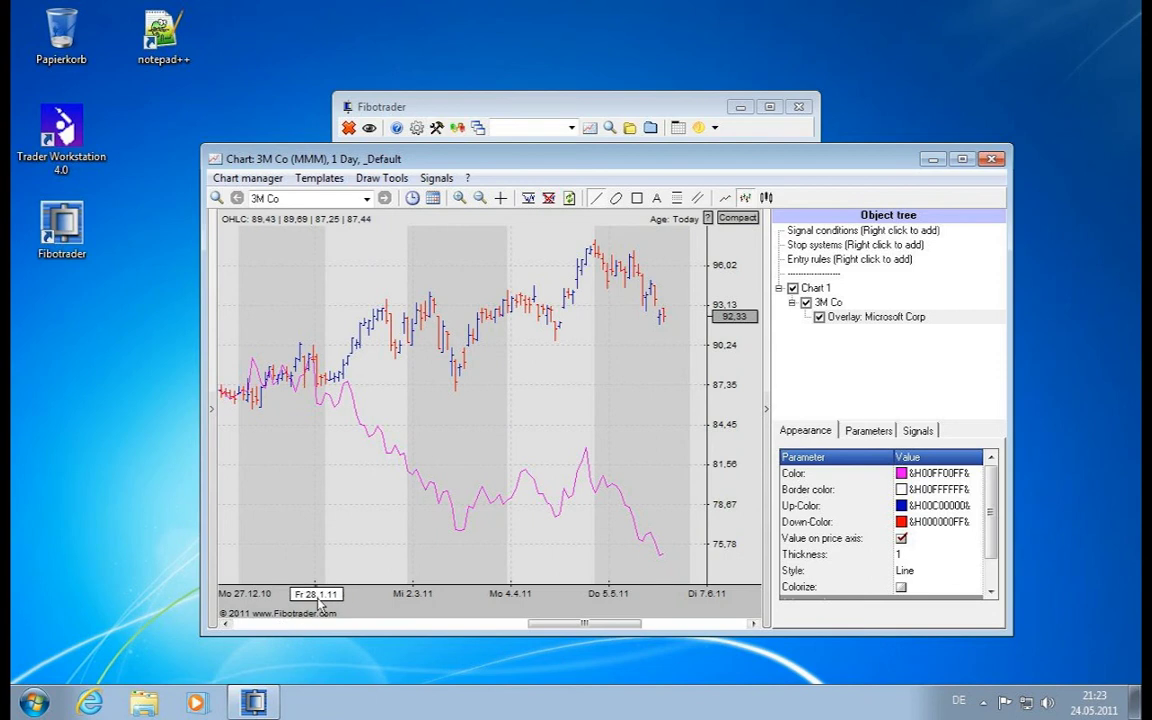
pyautogui.moveTo(303, 612); pyautogui.dragTo(296, 607)
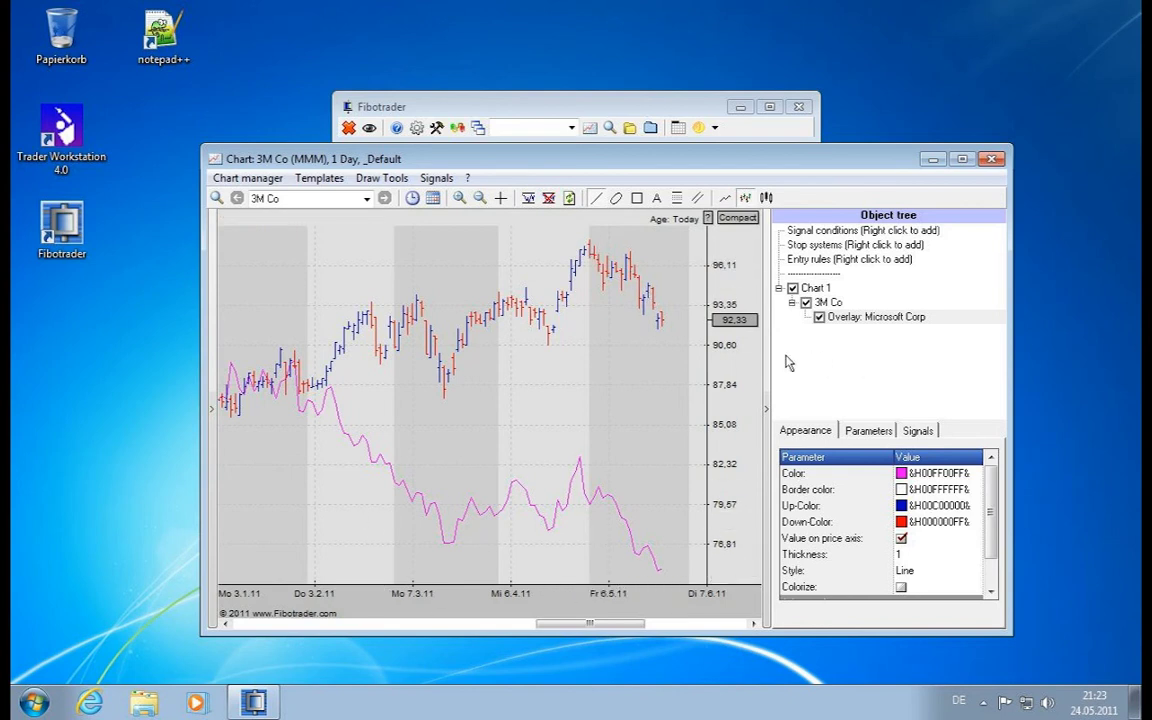
# - Delete the Microsoft Corp overlay and select Chart 1 to show its Axis, Background and Scaling settings
pyautogui.rightClick(850, 319)
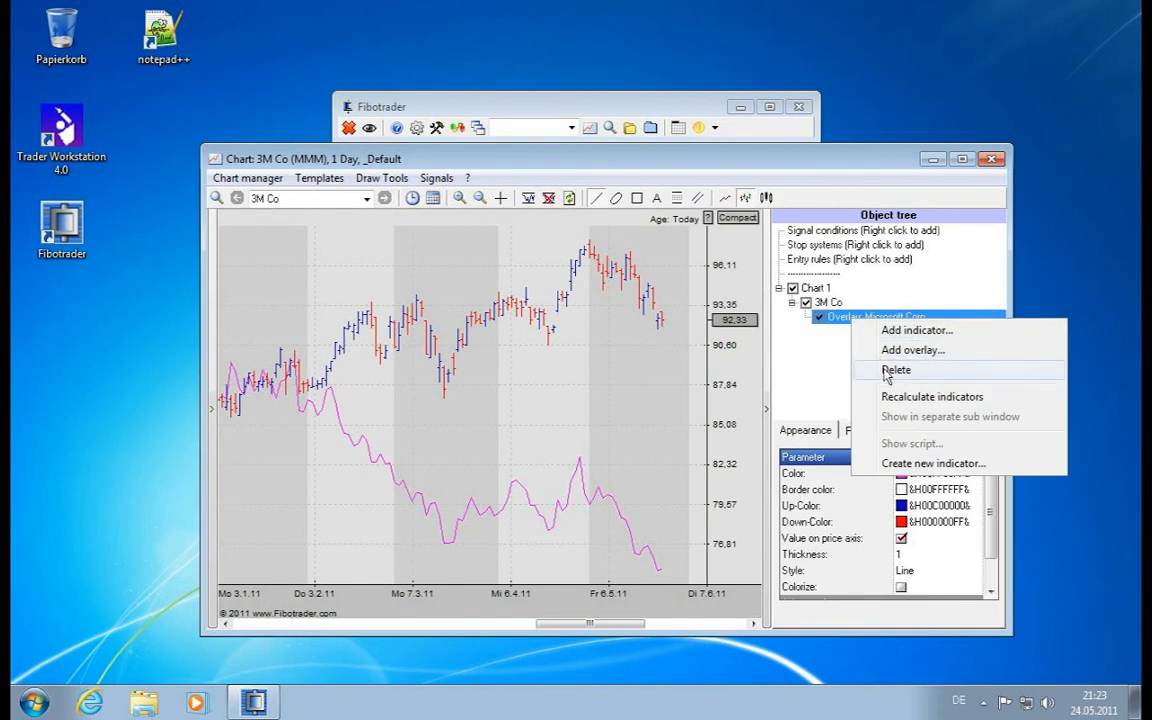
pyautogui.click(886, 372)
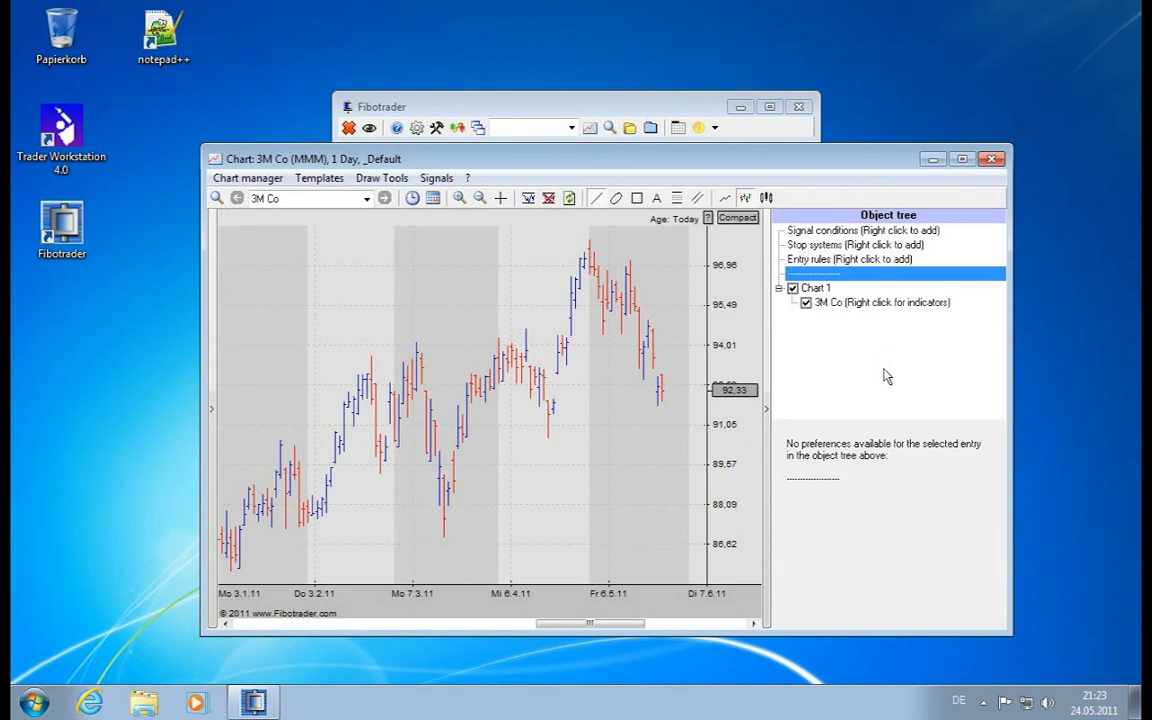
pyautogui.click(890, 358)
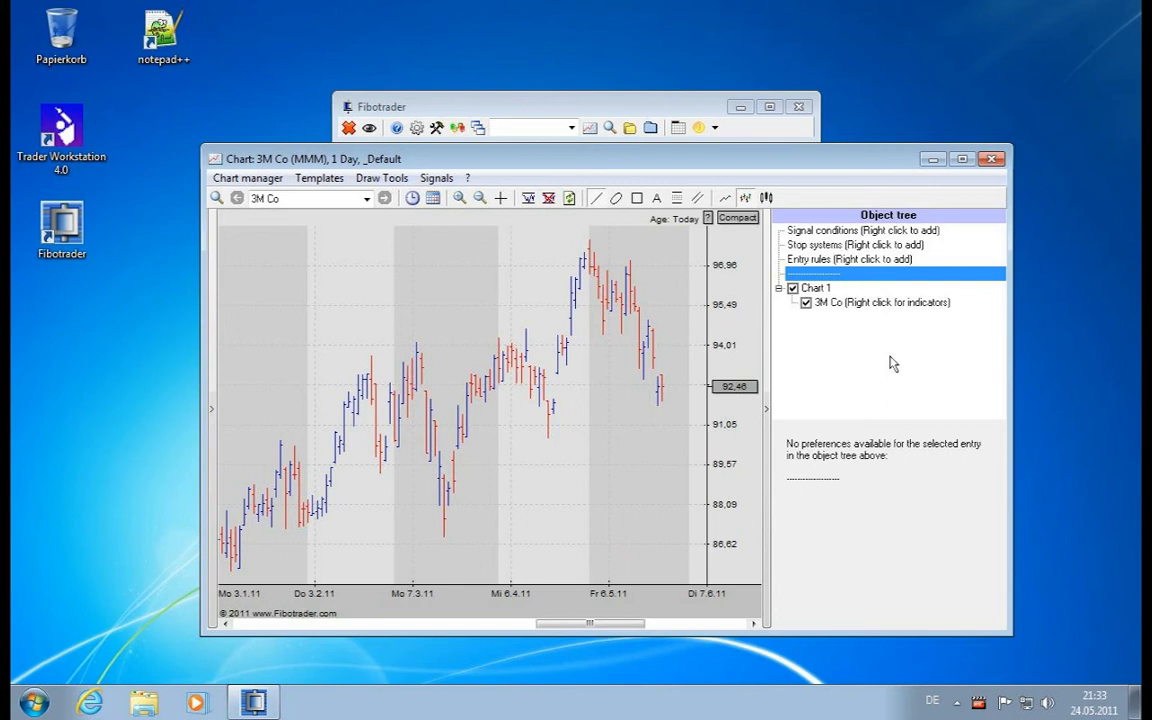
pyautogui.click(818, 289)
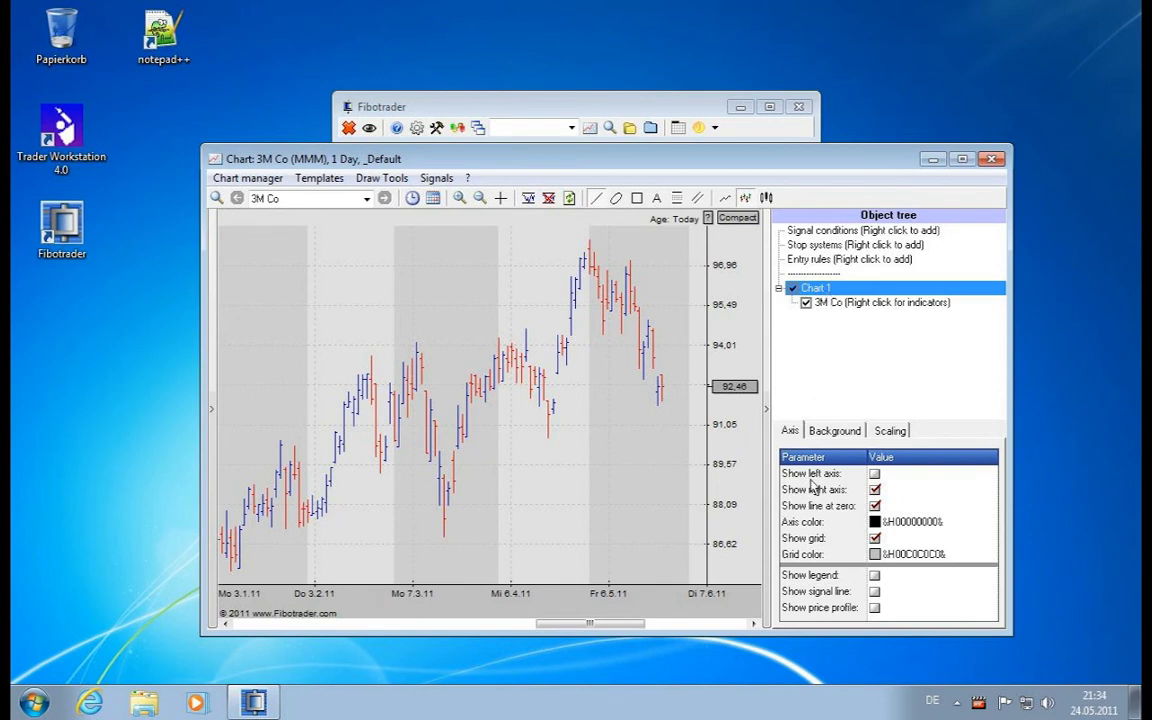
# - Show the left price axis, toggle the right axis off and on, and shift the price scale
pyautogui.click(792, 431)
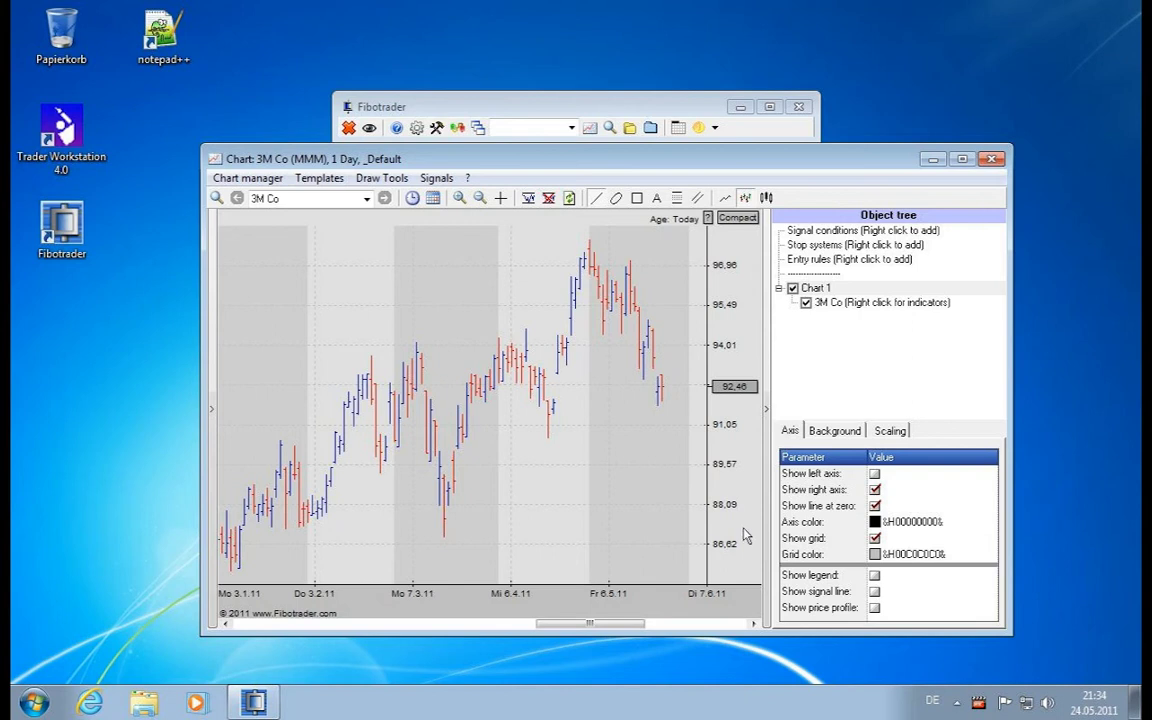
pyautogui.click(875, 474)
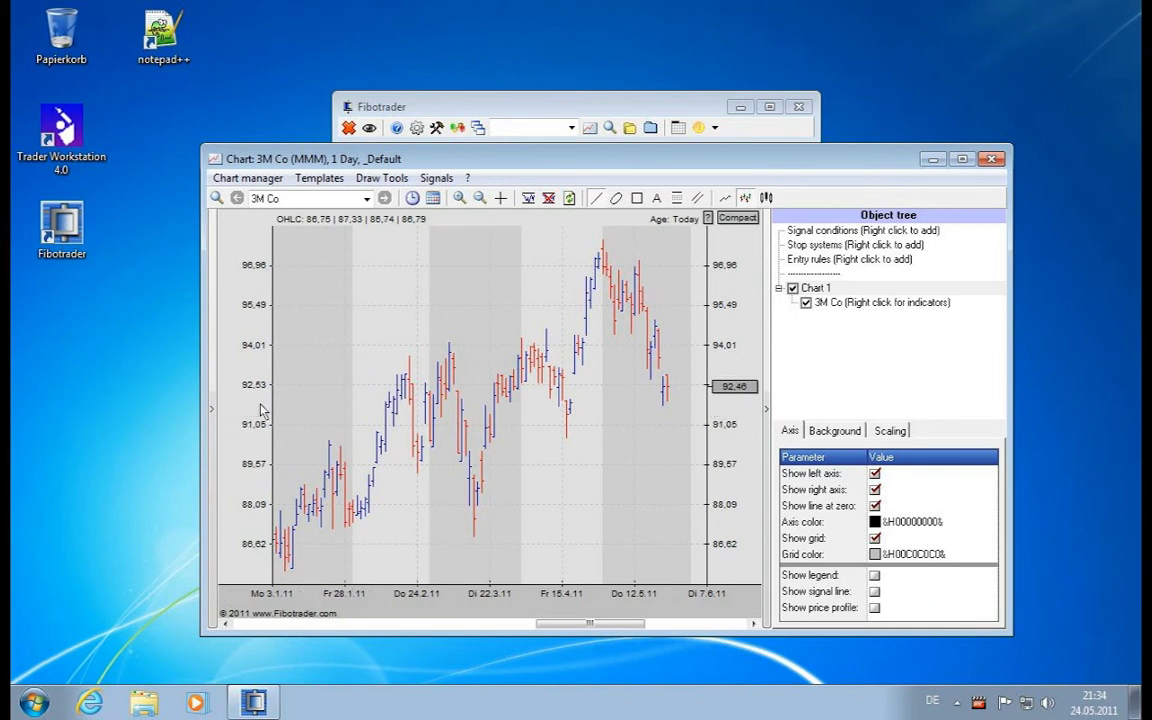
pyautogui.moveTo(257, 400)
pyautogui.mouseDown()
pyautogui.moveTo(265, 312)
pyautogui.moveTo(247, 450)
pyautogui.mouseUp()
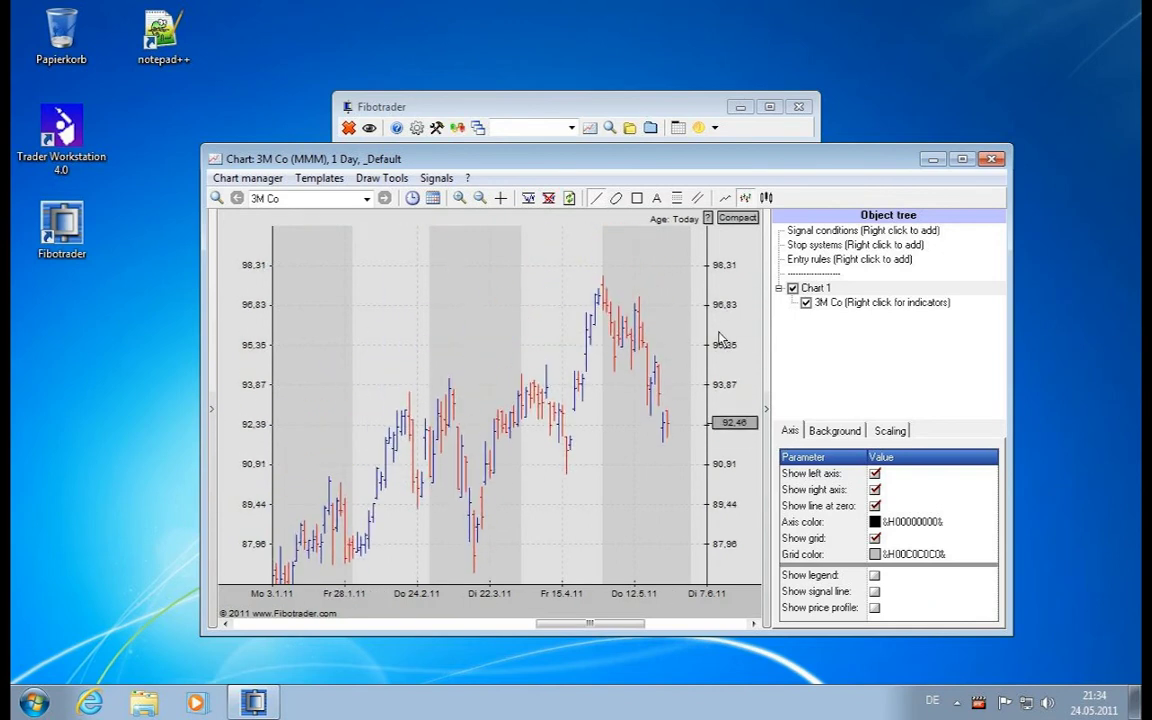
pyautogui.click(875, 490)
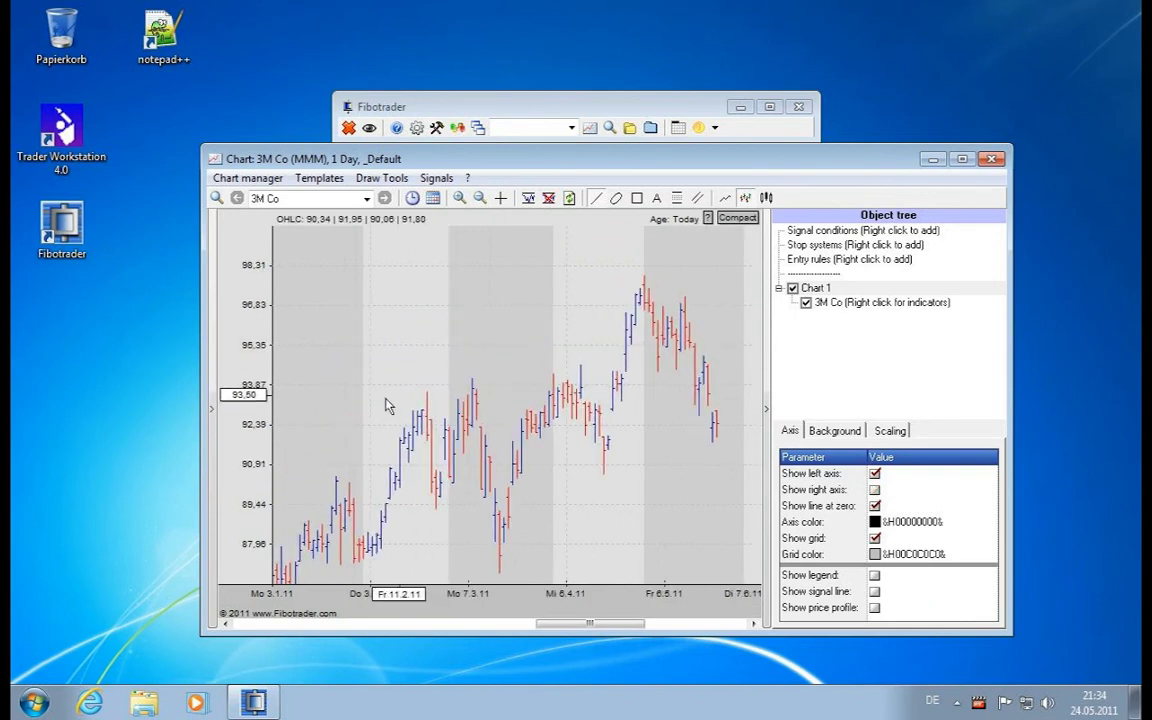
pyautogui.moveTo(252, 373); pyautogui.dragTo(249, 342)
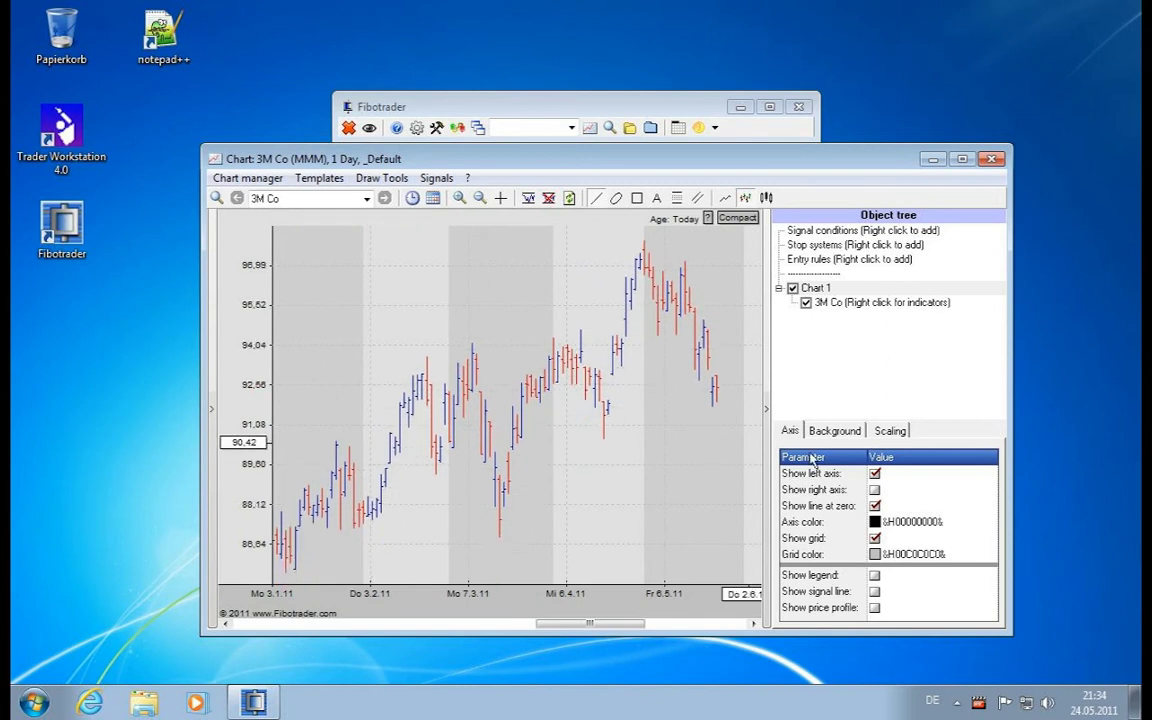
pyautogui.click(876, 490)
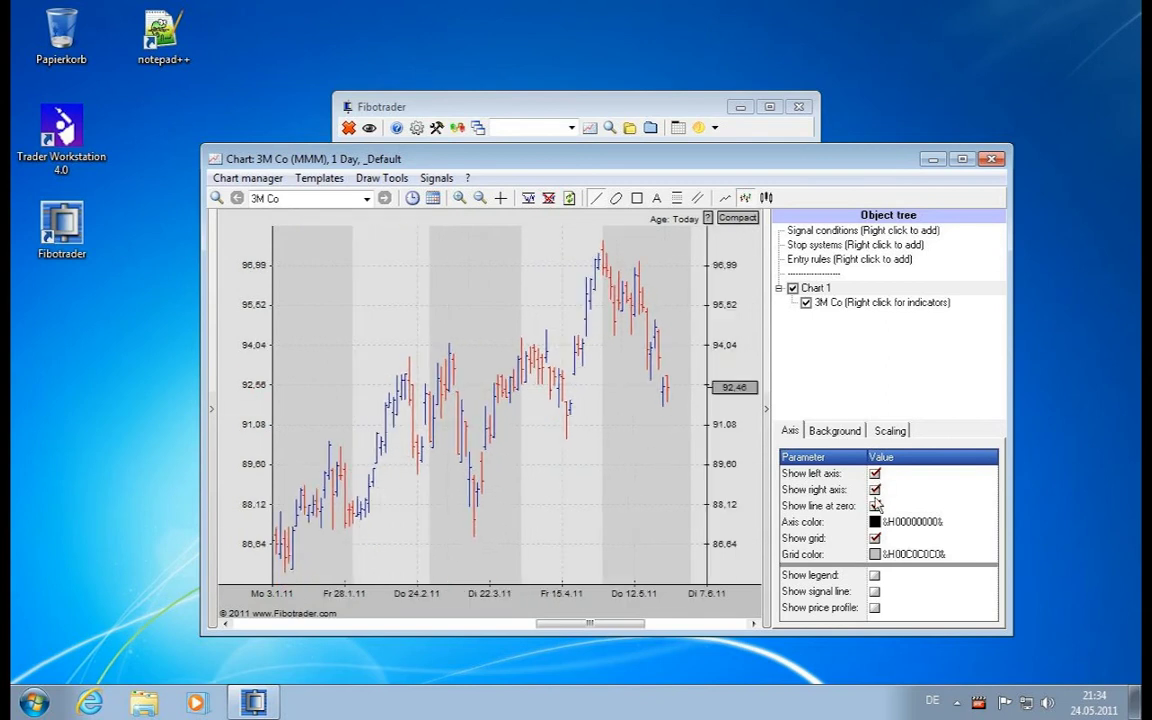
pyautogui.moveTo(755, 545); pyautogui.dragTo(743, 517)
# - Toggle the zero line off and on, auto-fit the price scale, and turn on grid lines
pyautogui.click(875, 506)
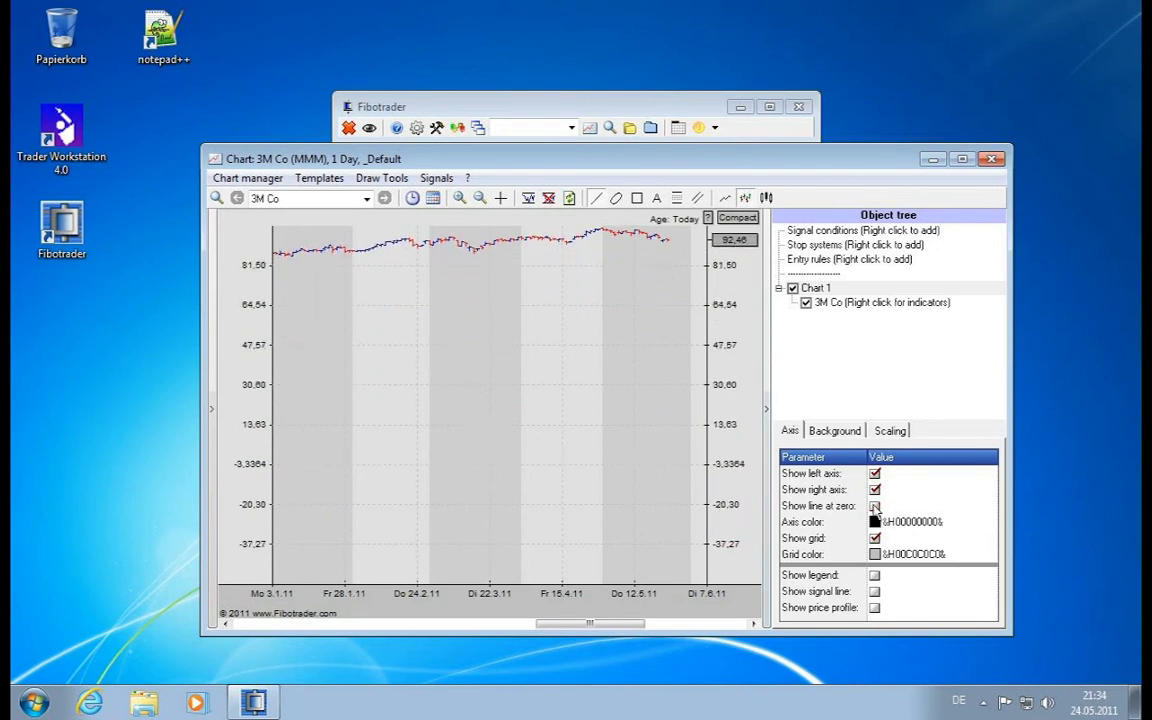
pyautogui.click(875, 506)
pyautogui.click(875, 506)
pyautogui.click(875, 506)
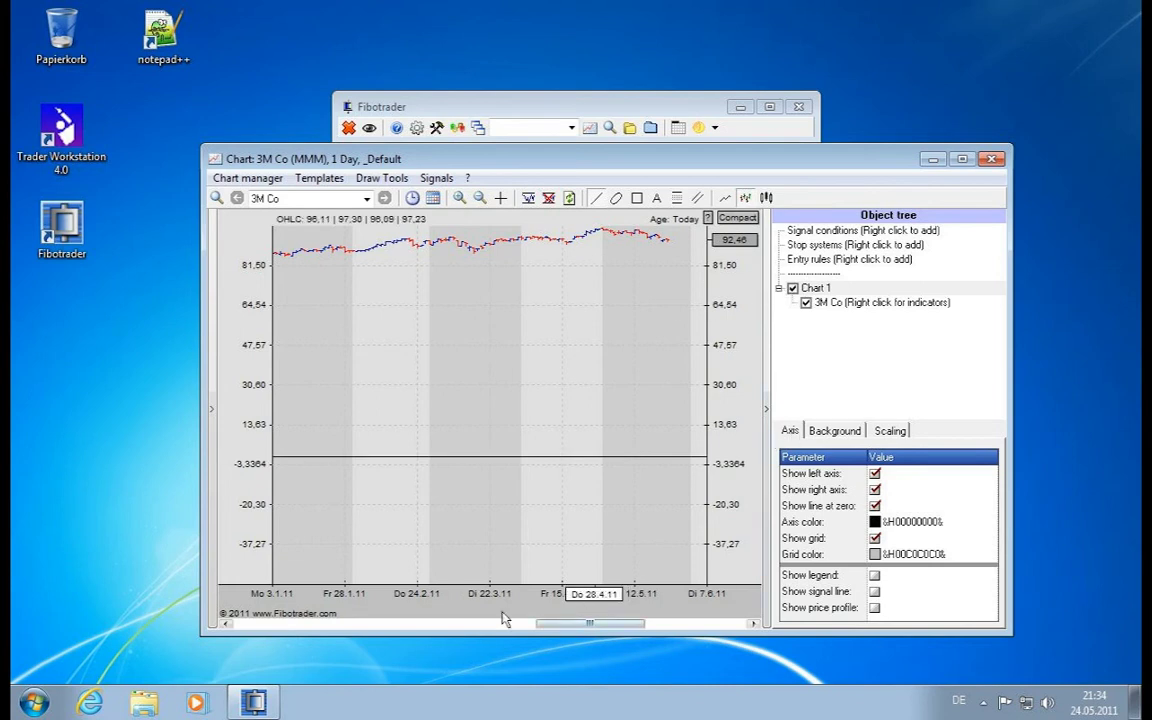
pyautogui.doubleClick(739, 409)
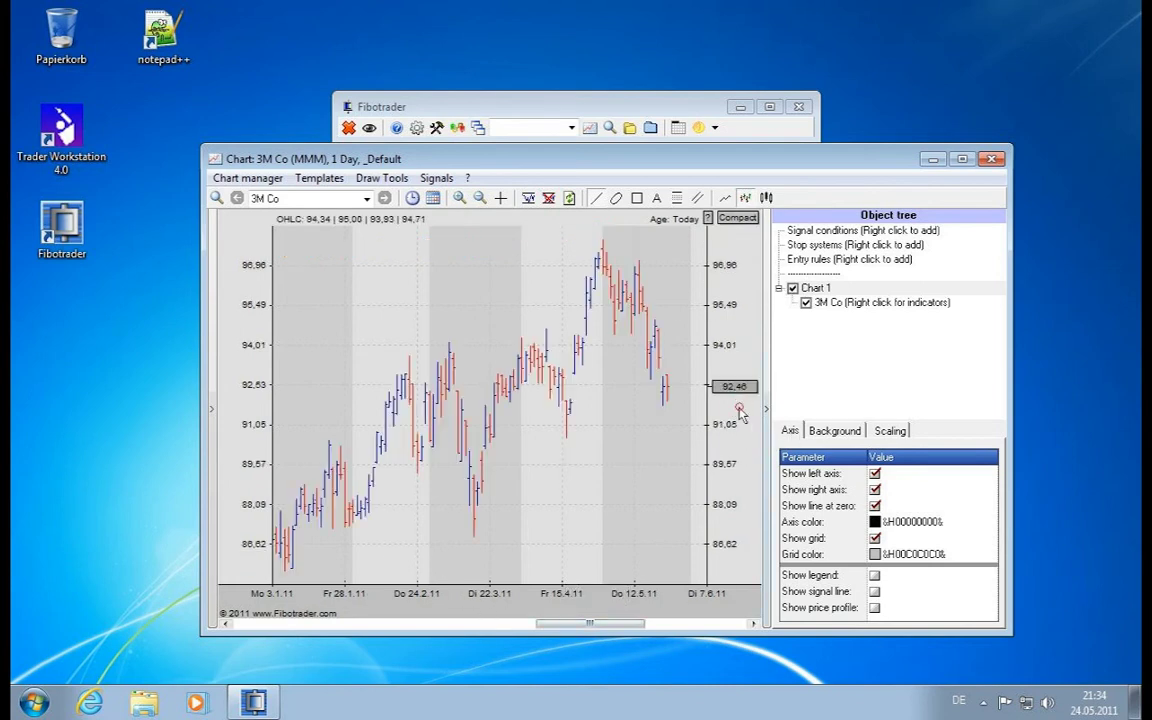
pyautogui.click(874, 540)
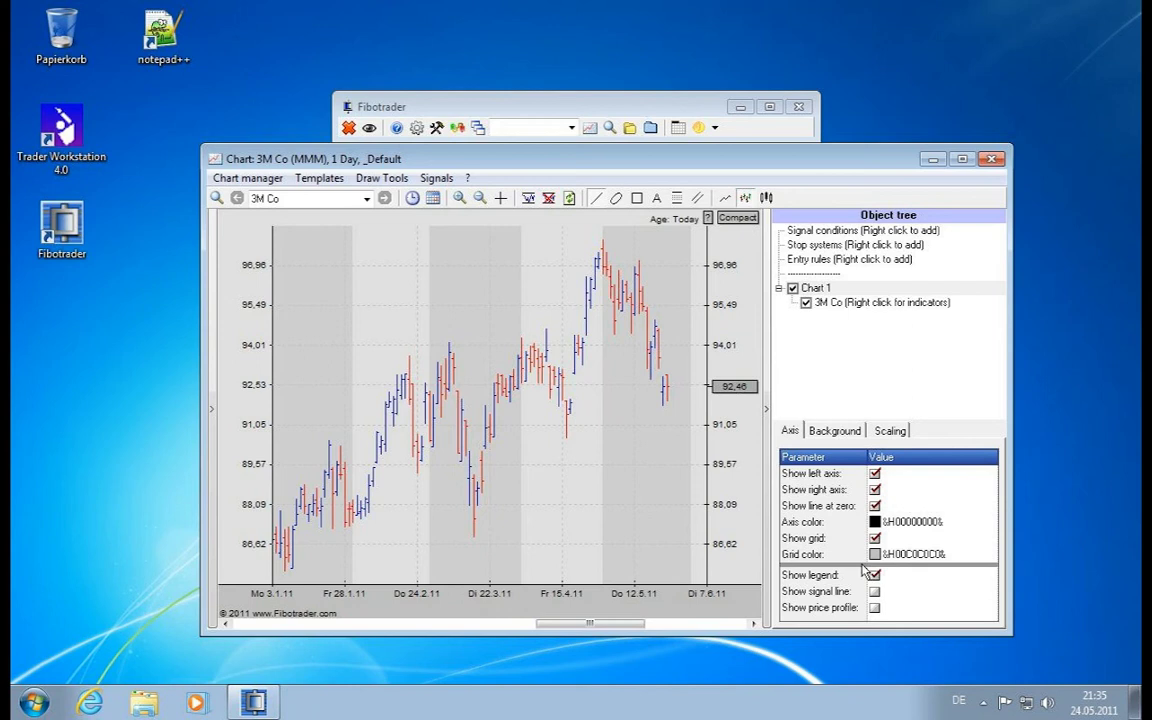
# - Add a Moving average (Linear, 20) indicator to the 3M Co series
pyautogui.rightClick(852, 302)
pyautogui.click(870, 311)
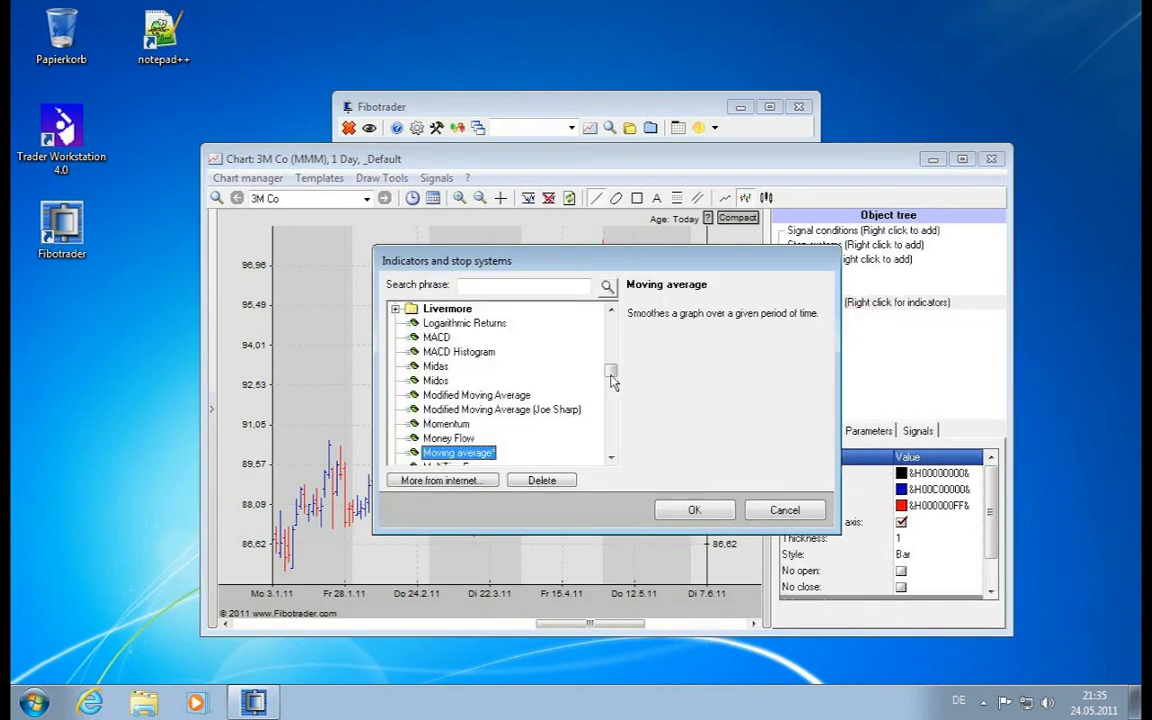
pyautogui.doubleClick(460, 453)
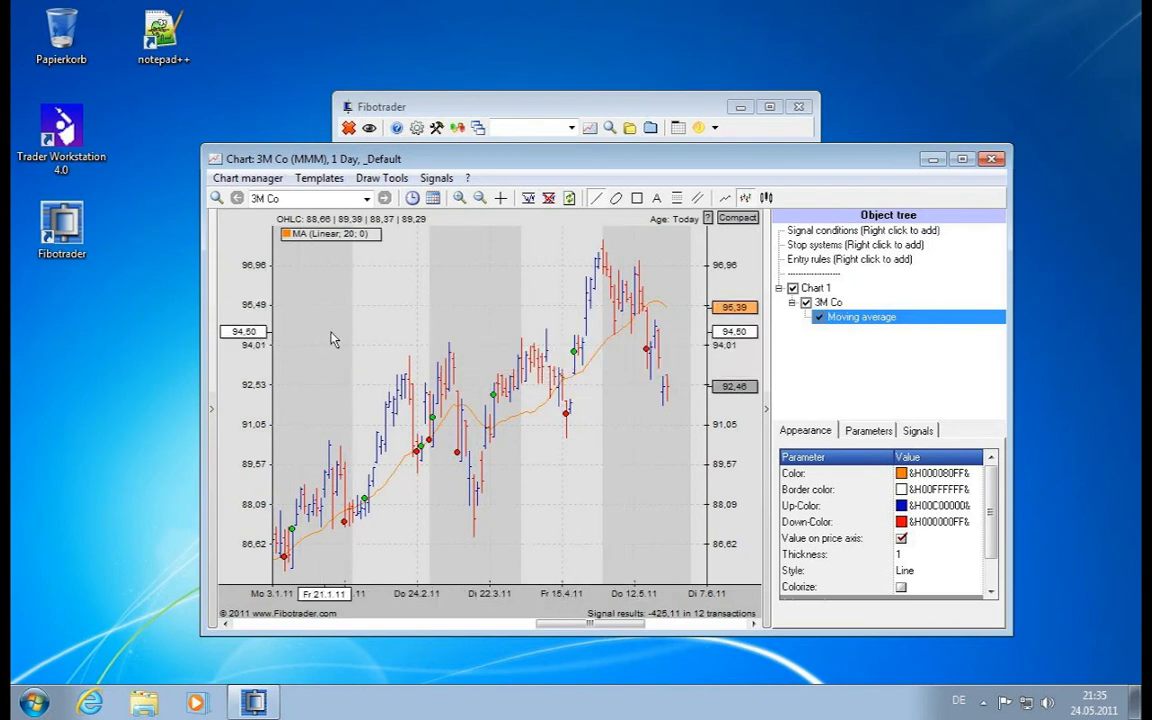
# - Delete the Moving average and uncheck Show legend for Chart 1
pyautogui.rightClick(838, 317)
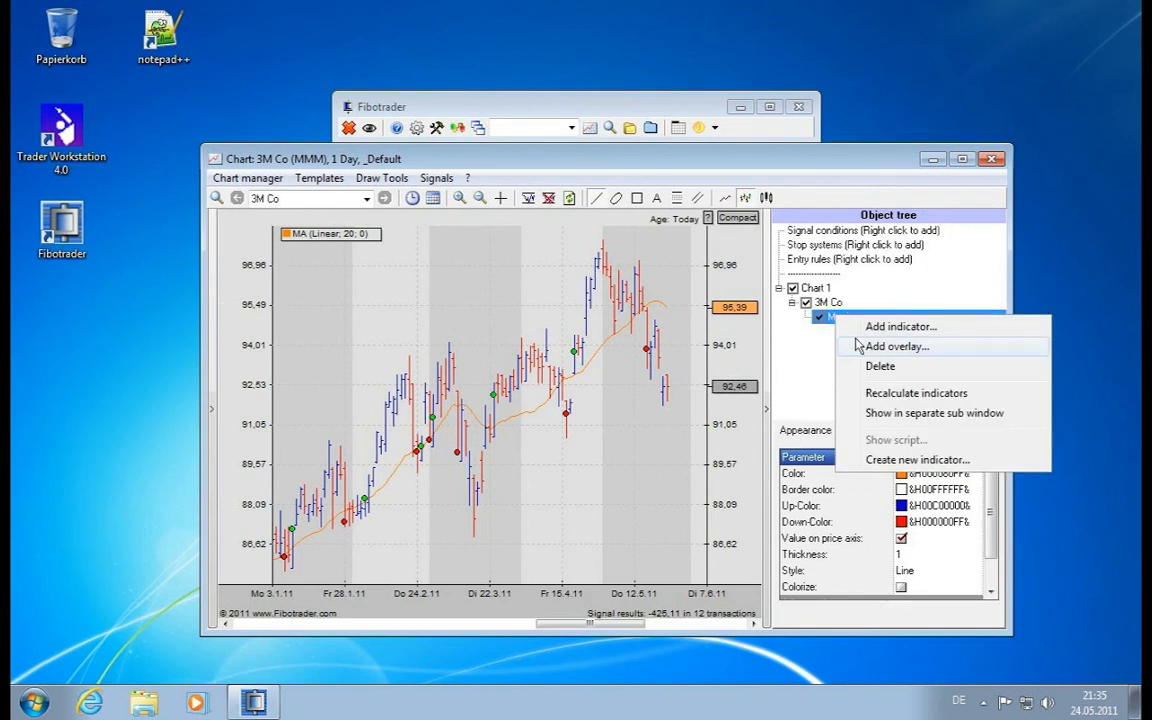
pyautogui.click(878, 367)
pyautogui.click(818, 289)
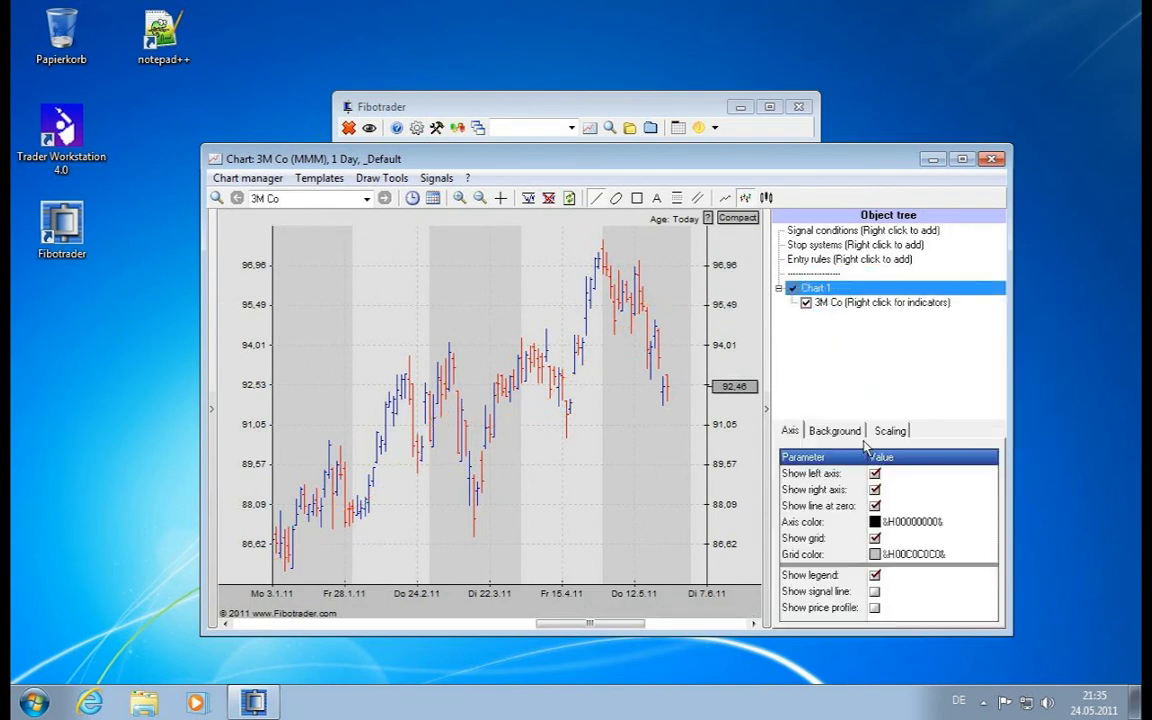
pyautogui.click(875, 577)
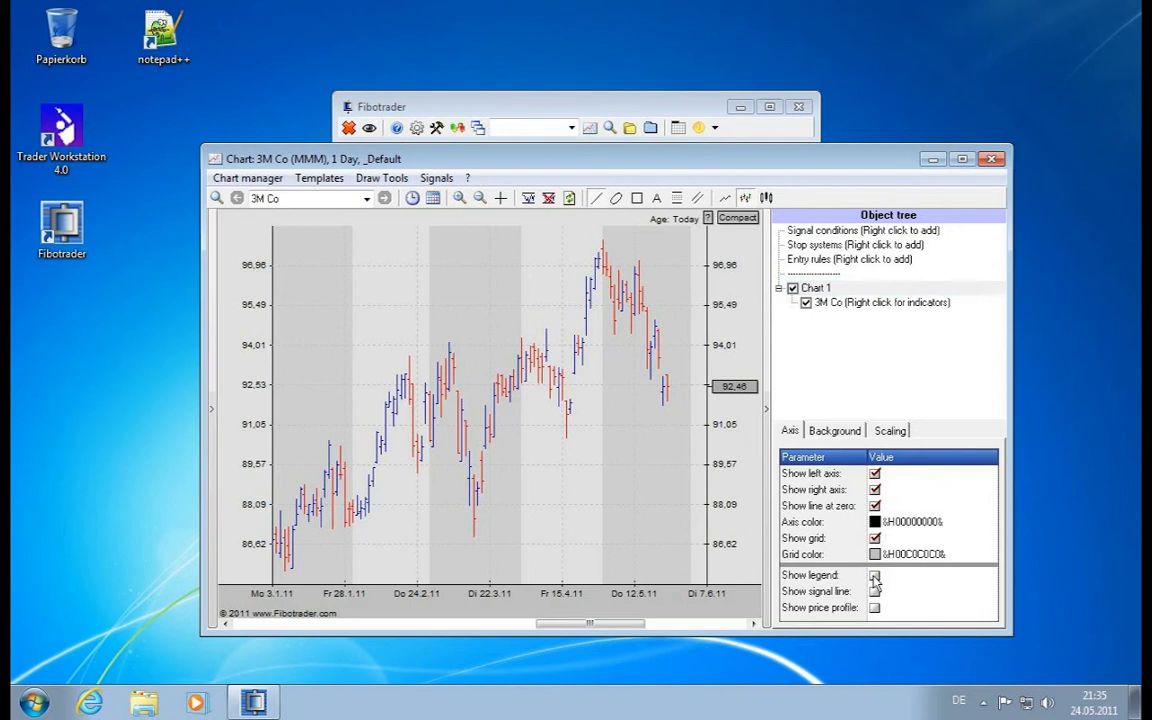
# - Re-add the Moving average indicator to 3M Co, now drawn in green
pyautogui.rightClick(848, 303)
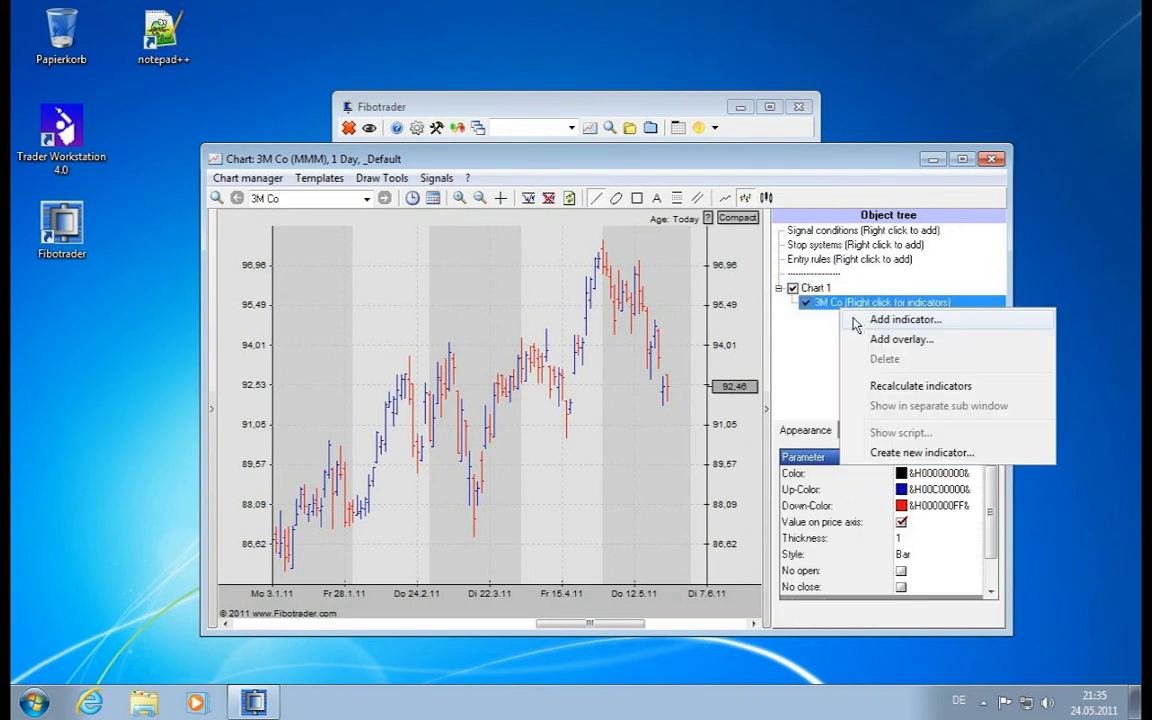
pyautogui.click(858, 319)
pyautogui.doubleClick(458, 452)
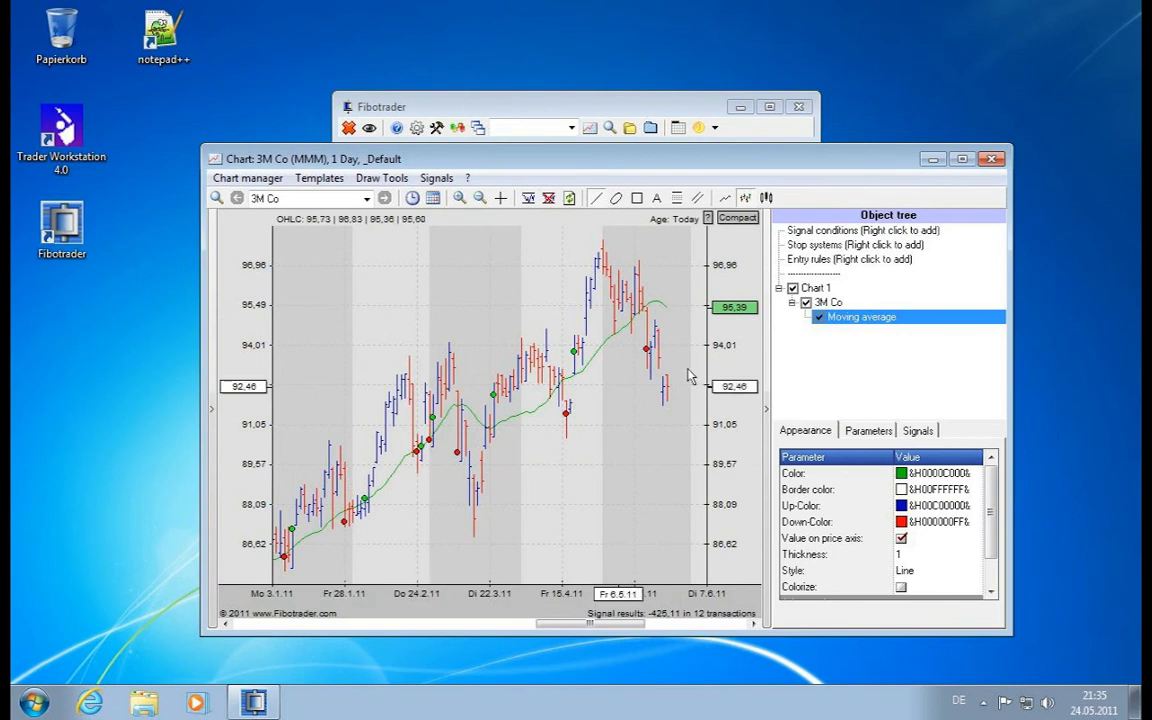
# - Turn on Show signal line for Chart 1, zoom out to a wider date range, then switch it off
pyautogui.click(814, 288)
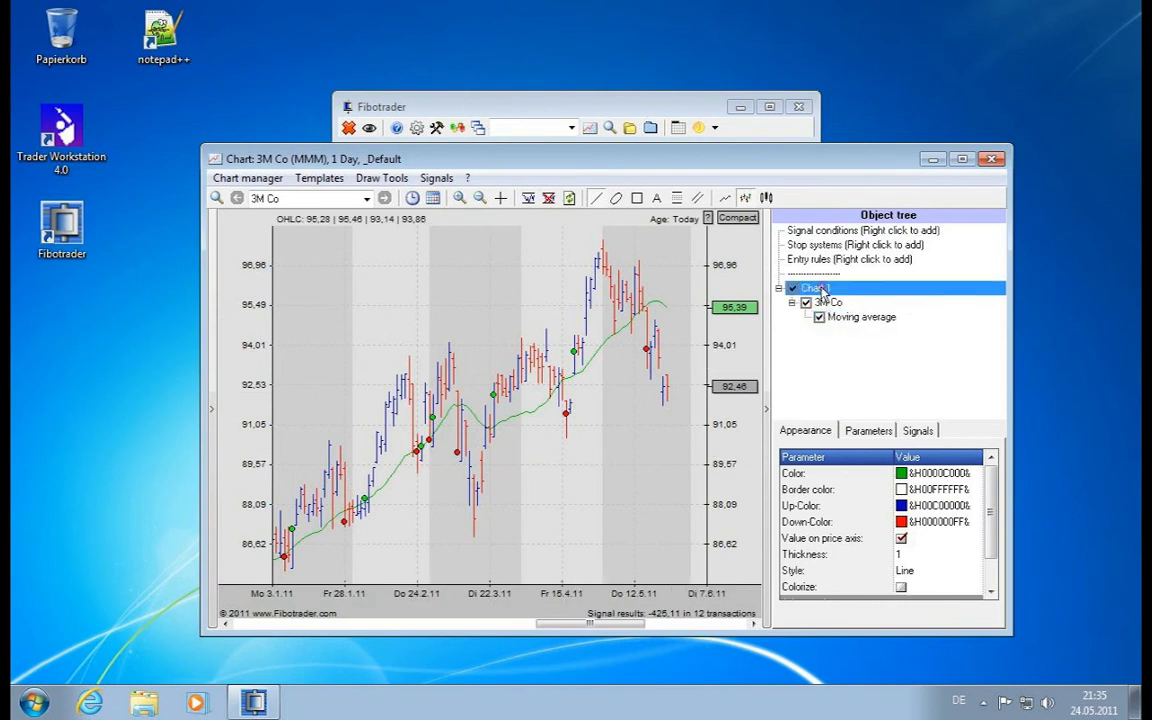
pyautogui.click(874, 591)
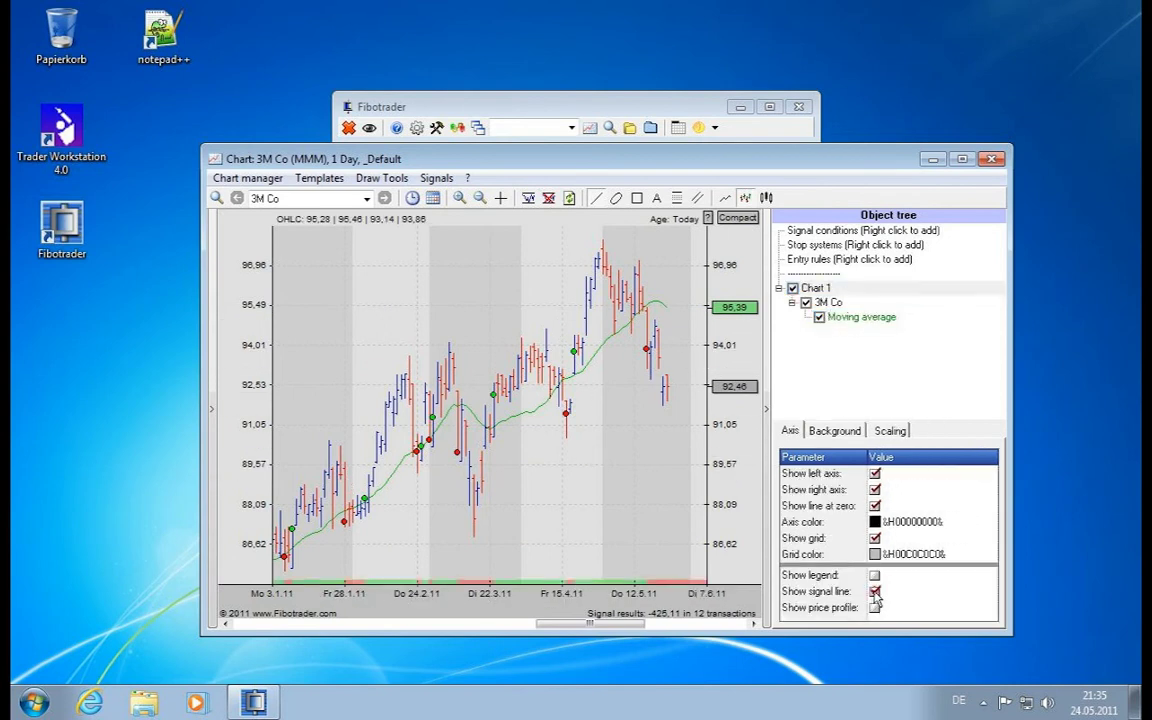
pyautogui.scroll(2, 390, 608)
pyautogui.scroll(2, 390, 608)
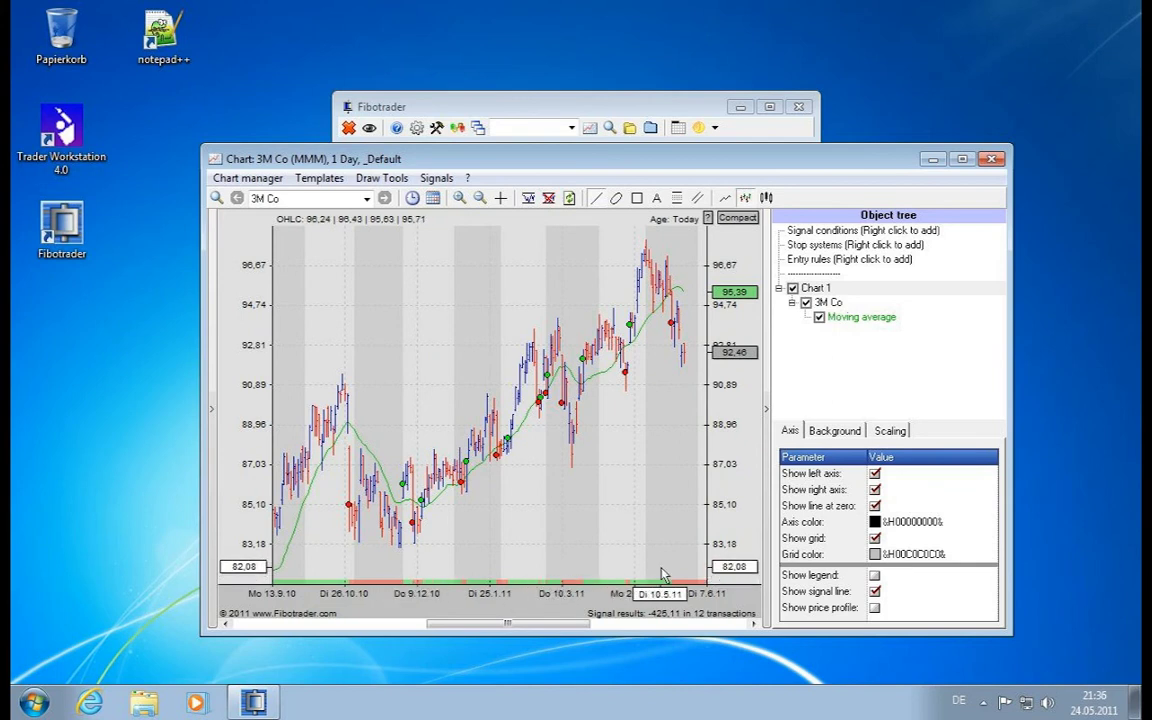
pyautogui.moveTo(672, 572); pyautogui.dragTo(535, 607)
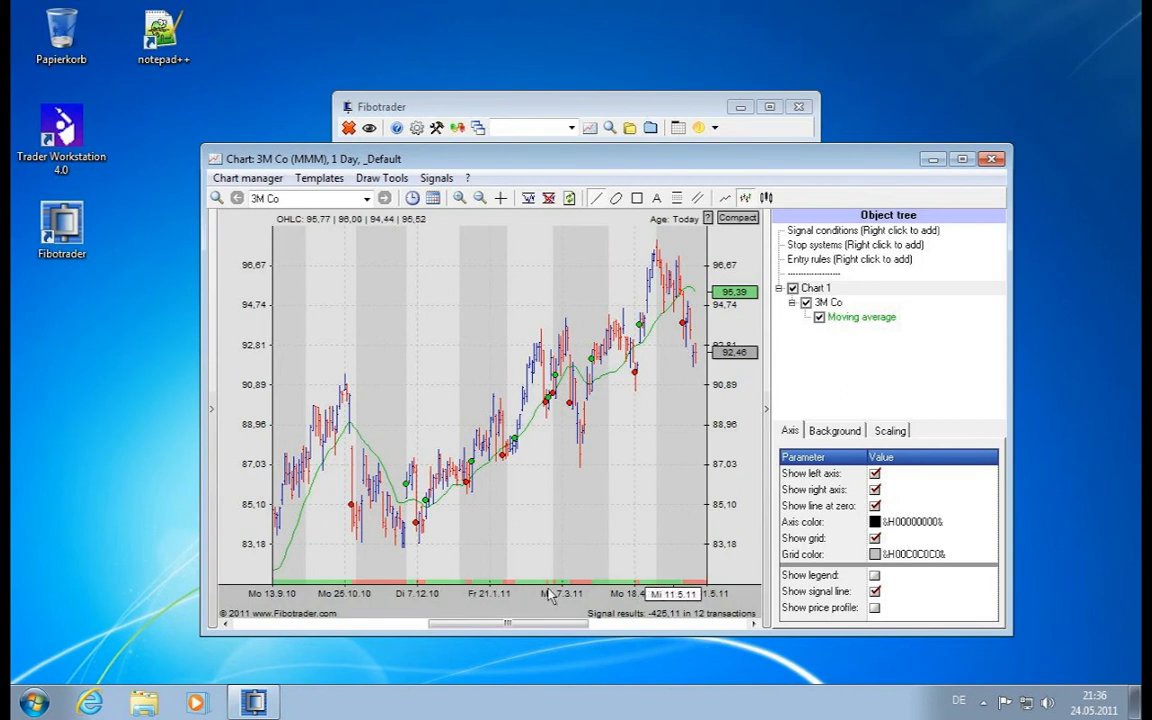
pyautogui.click(875, 591)
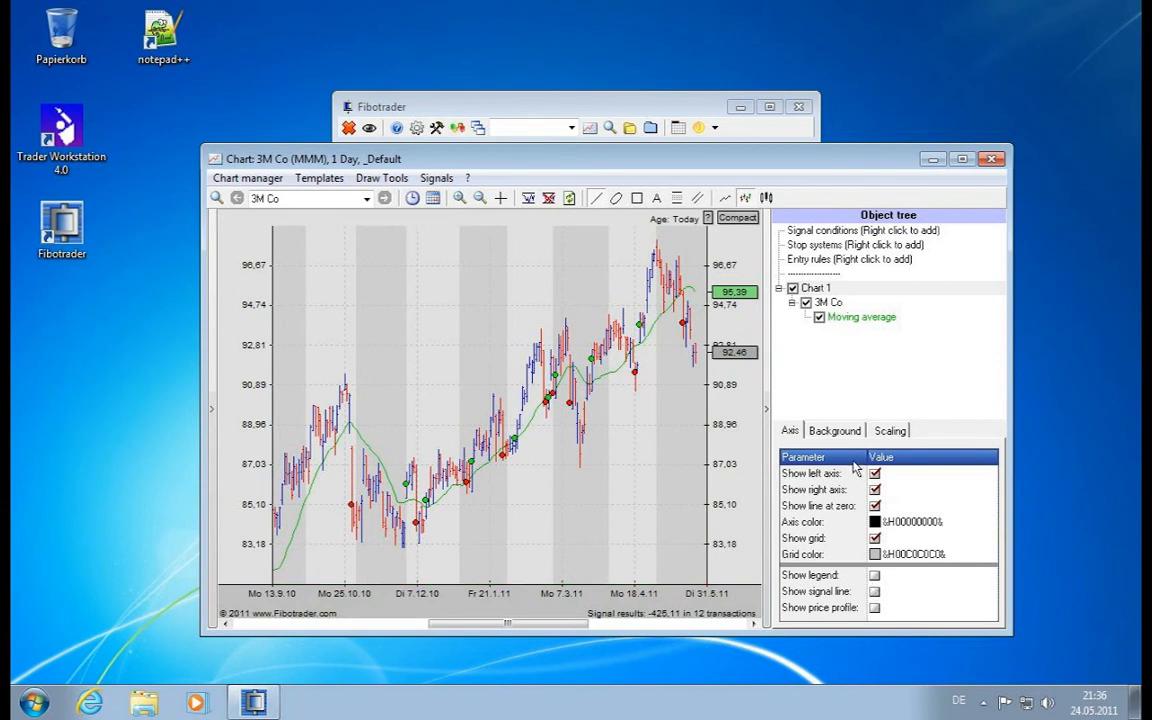
# - Delete the Moving average indicator from the Object tree and reselect Chart 1
pyautogui.click(835, 320)
pyautogui.rightClick(835, 320)
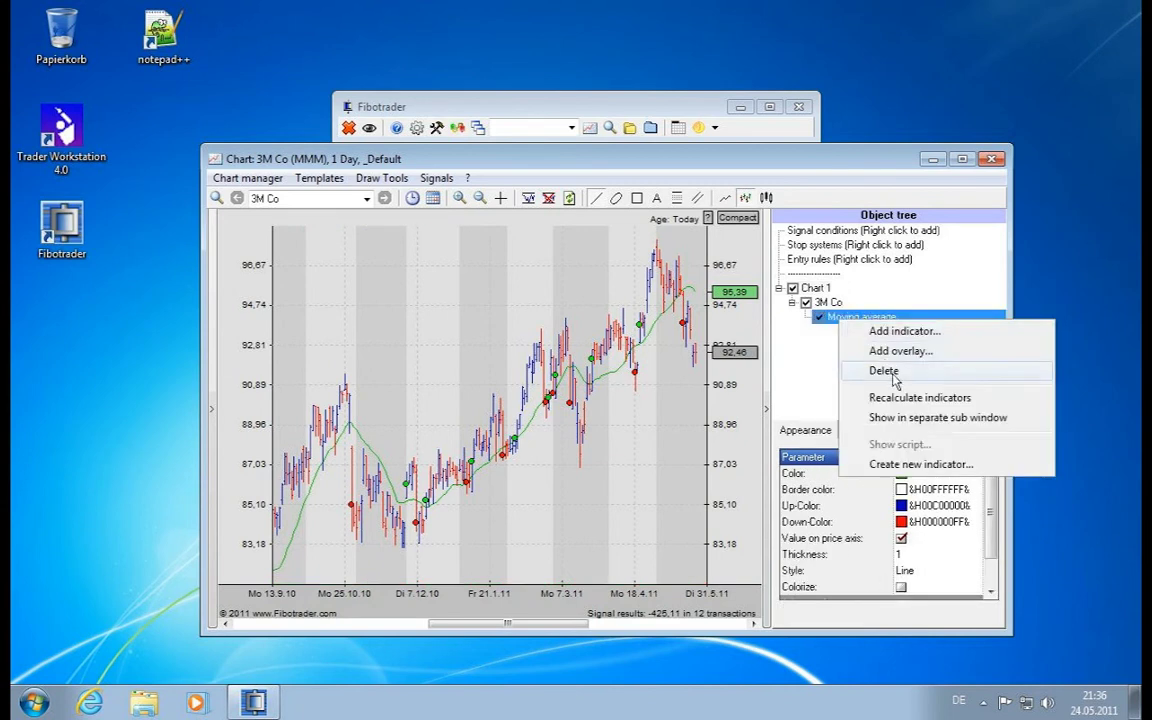
pyautogui.click(890, 373)
pyautogui.scroll(5, 326, 541)
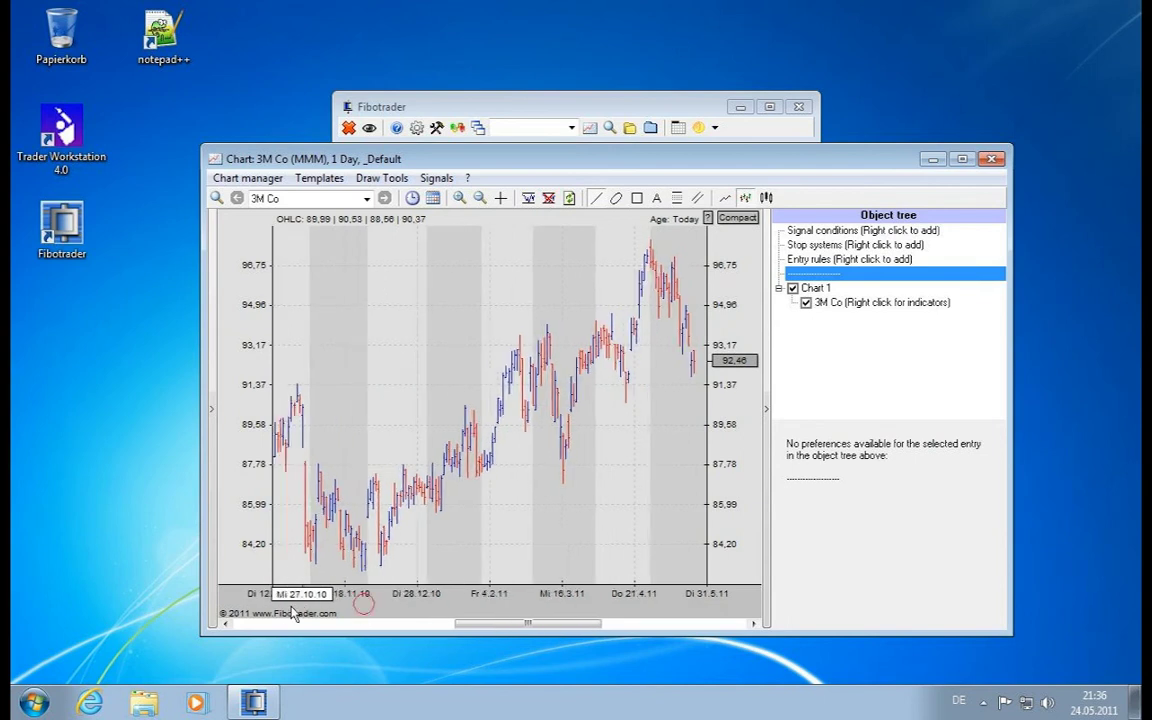
pyautogui.click(816, 288)
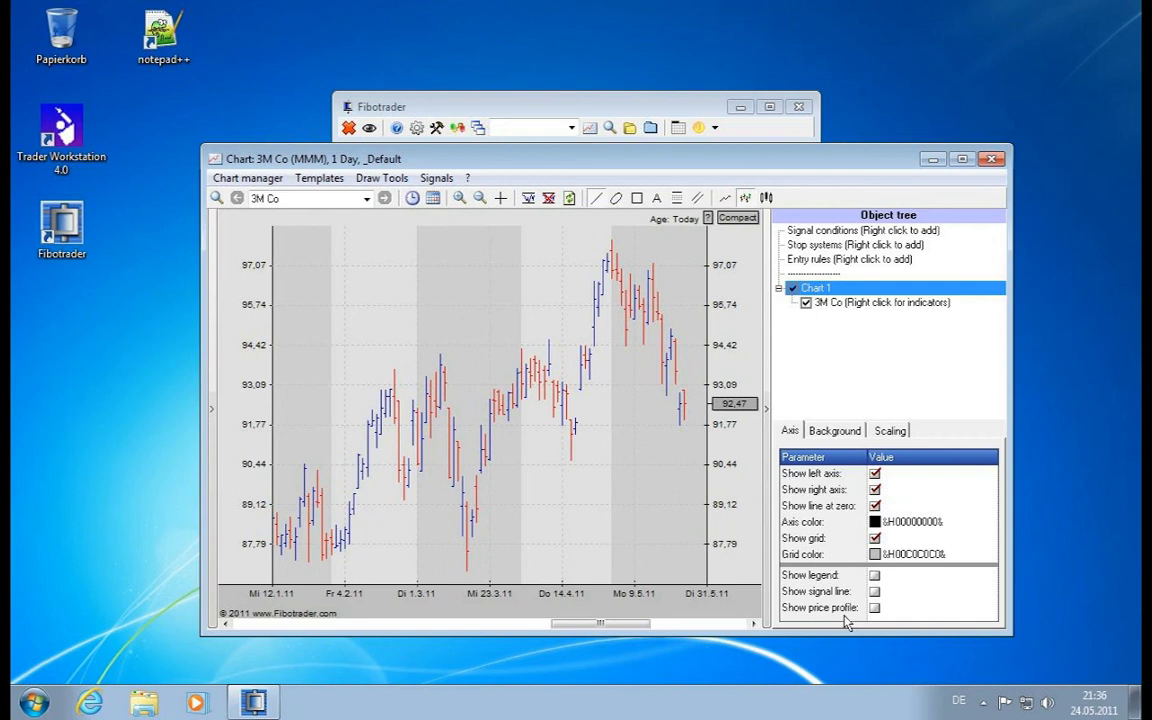
# - Tick Show price profile on Chart 1's Axis tab
pyautogui.click(874, 608)
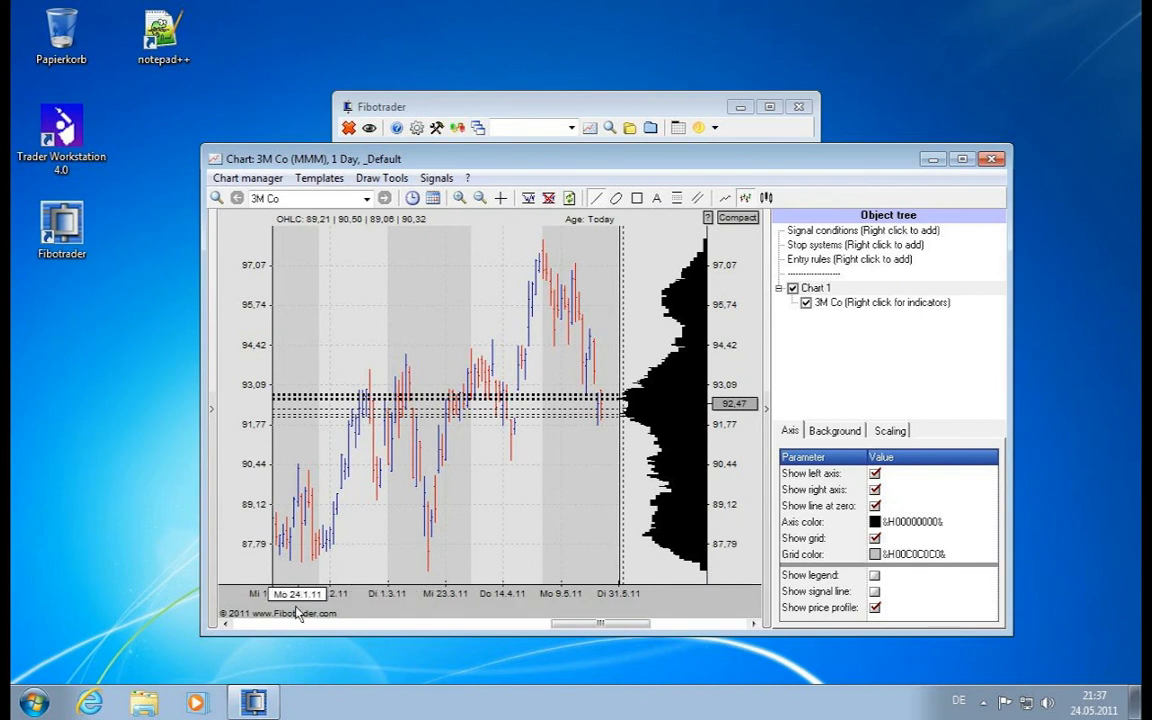
# - Compress the time scale to show more months, then untick Show price profile
pyautogui.moveTo(305, 615); pyautogui.dragTo(795, 612)
pyautogui.moveTo(322, 612); pyautogui.dragTo(502, 617)
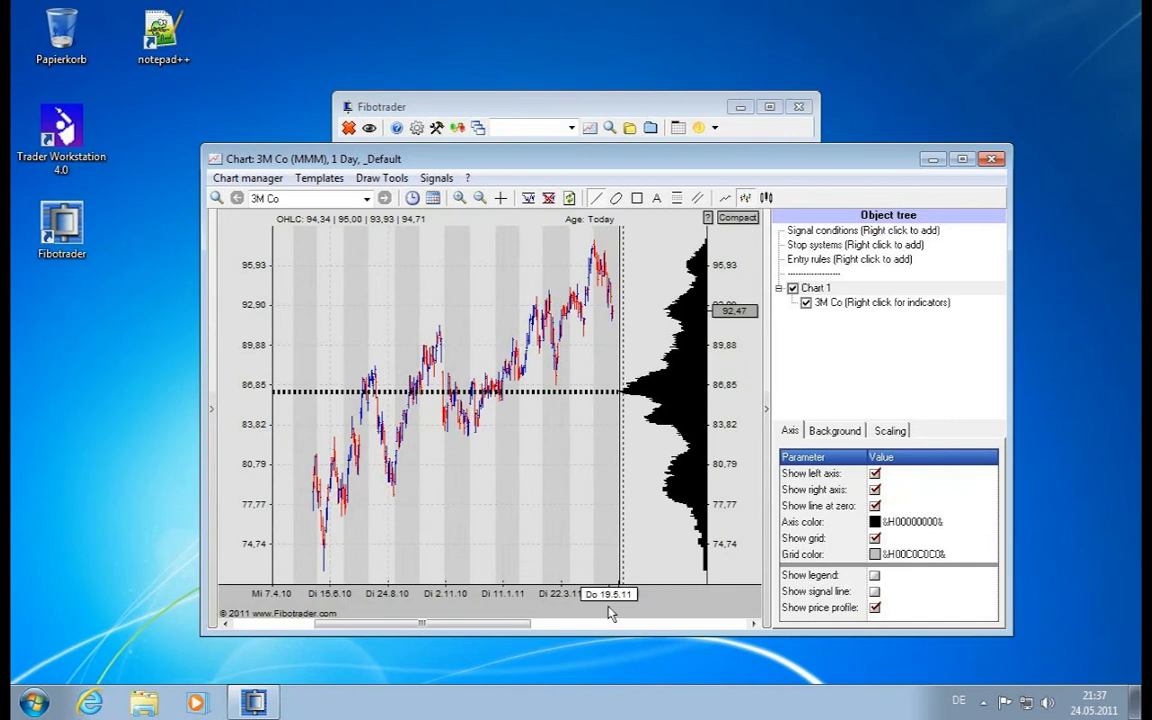
pyautogui.moveTo(612, 614); pyautogui.dragTo(533, 417)
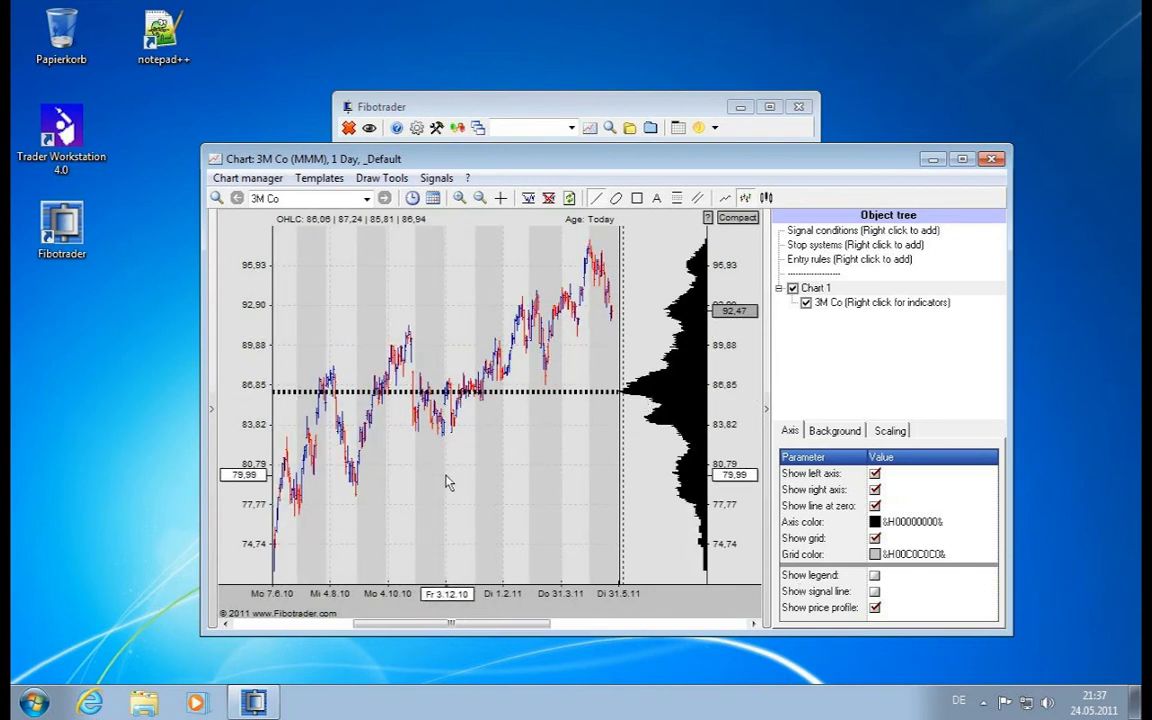
pyautogui.moveTo(466, 607)
pyautogui.mouseDown()
pyautogui.moveTo(480, 613)
pyautogui.moveTo(418, 612)
pyautogui.moveTo(686, 601)
pyautogui.moveTo(437, 600)
pyautogui.mouseUp()
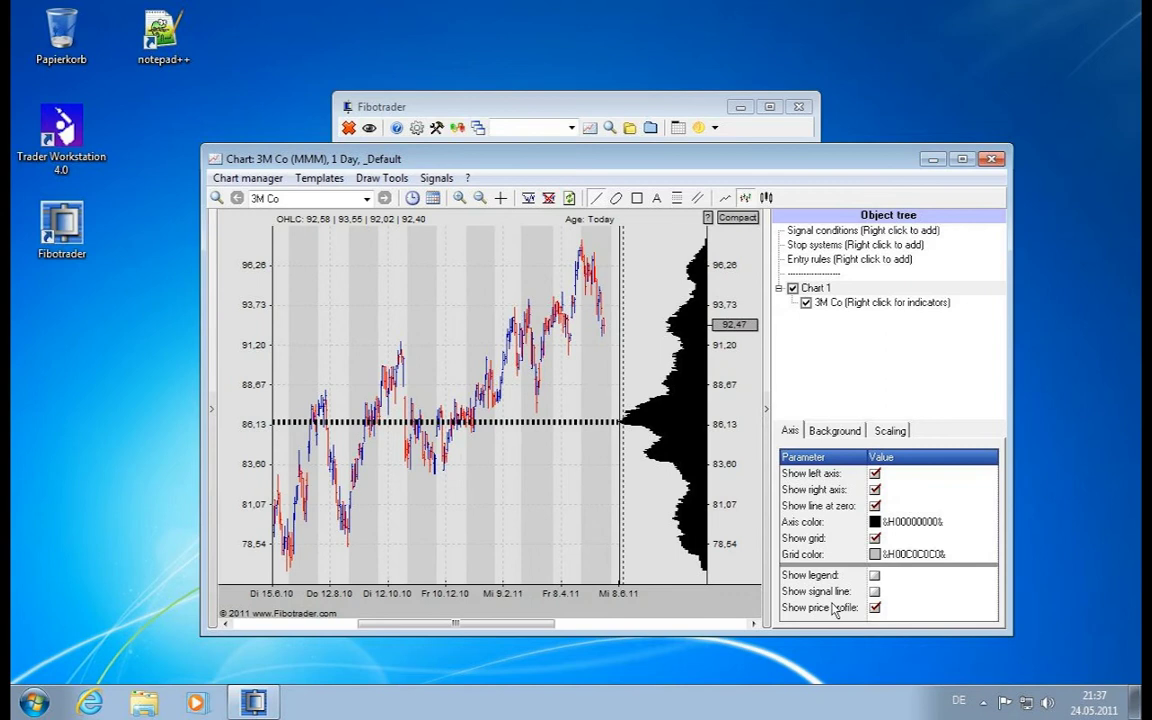
pyautogui.click(874, 608)
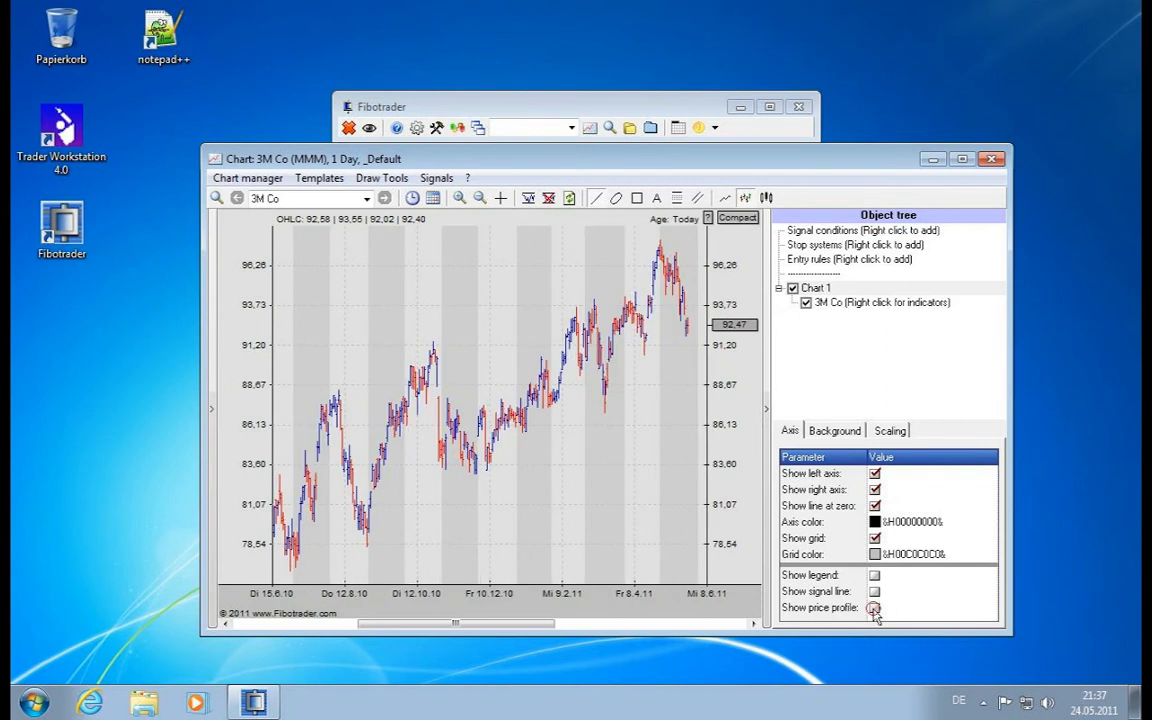
# - On the Background tab, change Color 1 to red
pyautogui.click(834, 431)
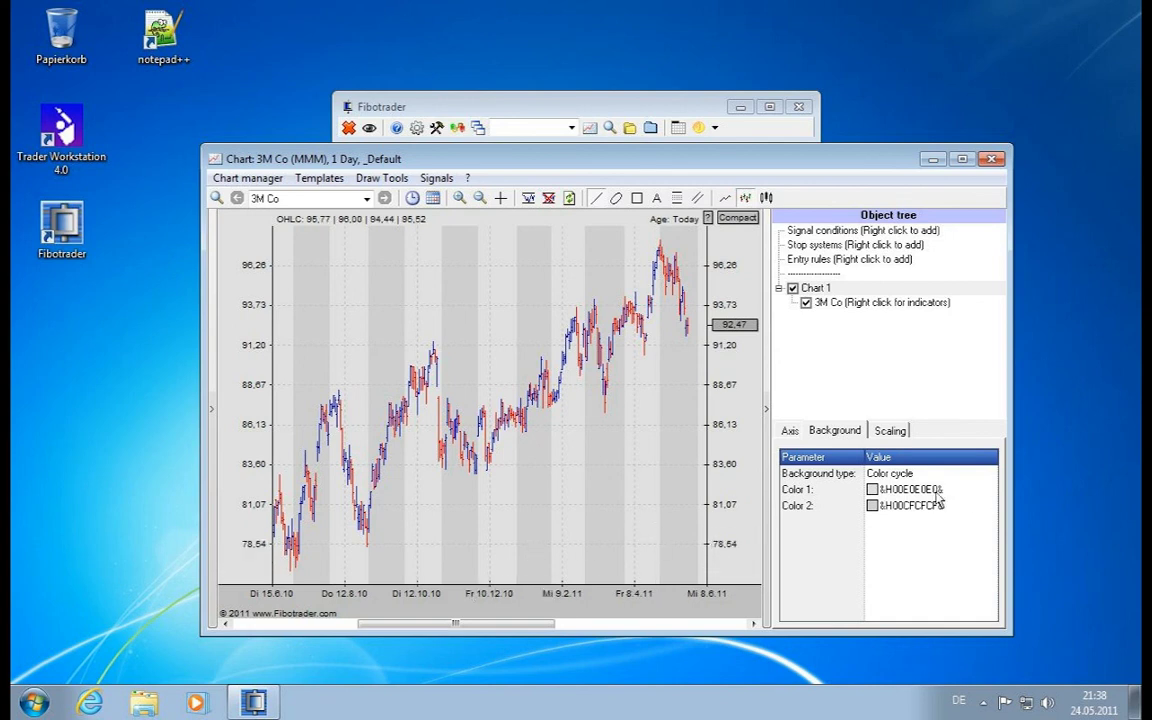
pyautogui.click(985, 490)
pyautogui.click(988, 489)
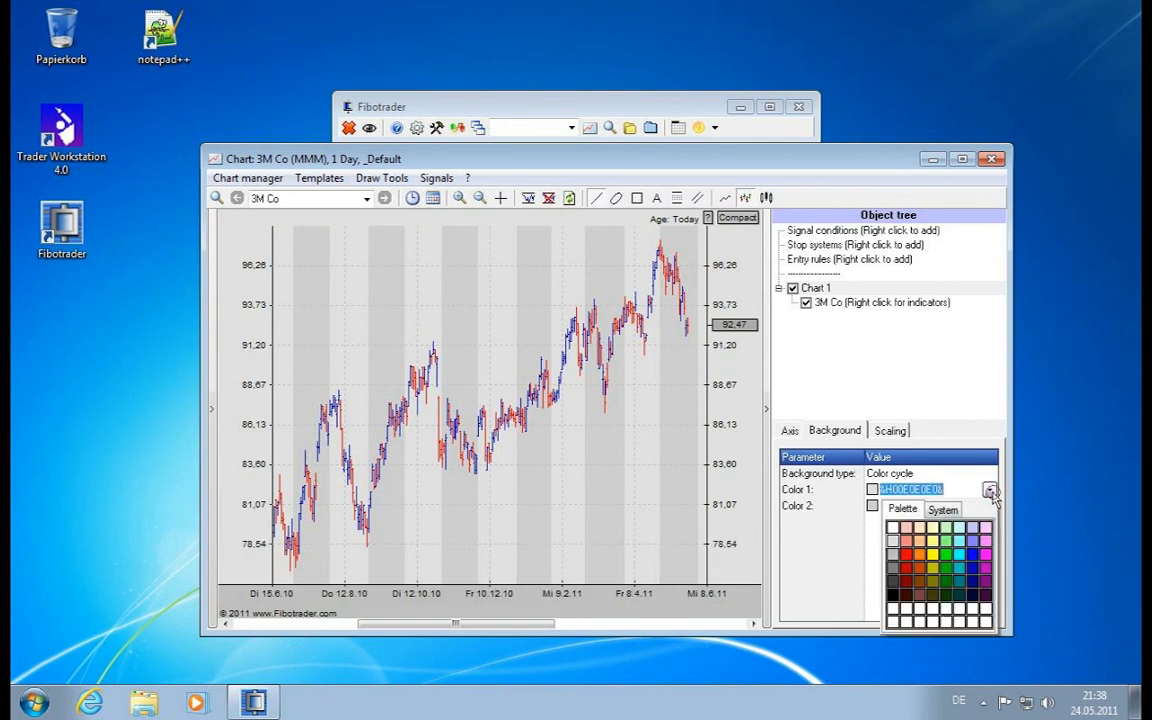
pyautogui.click(906, 556)
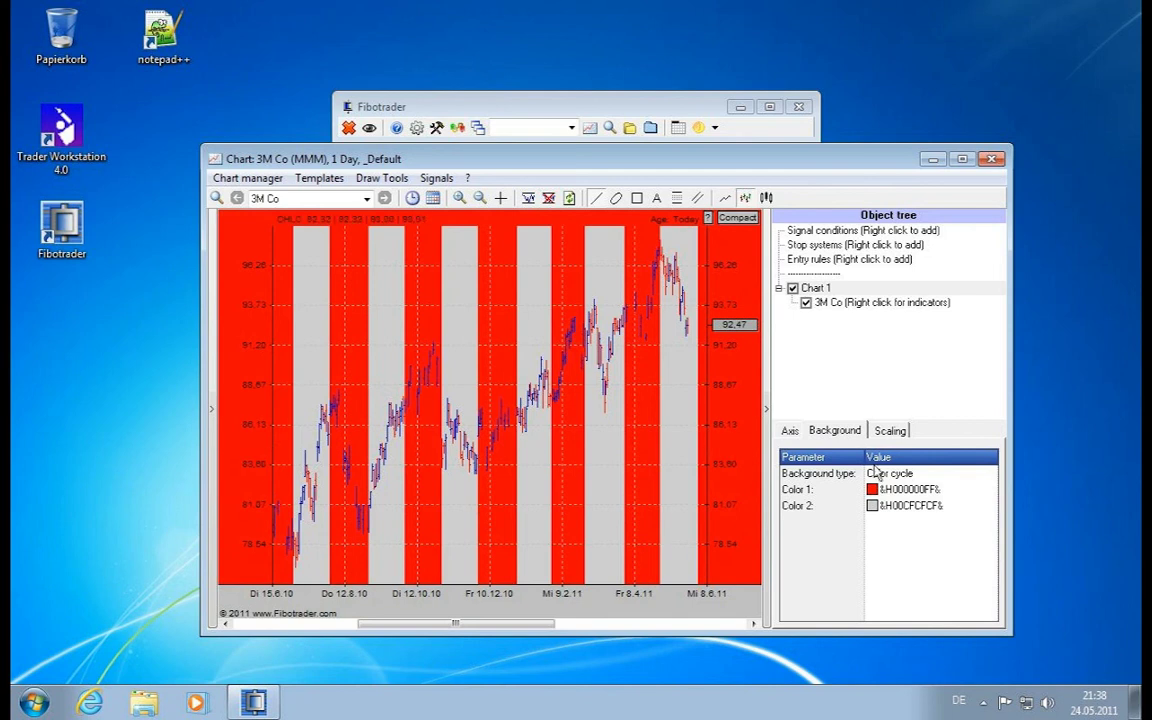
# - Set Color 1 back to light grey and list the background types
pyautogui.click(980, 490)
pyautogui.click(989, 489)
pyautogui.click(888, 541)
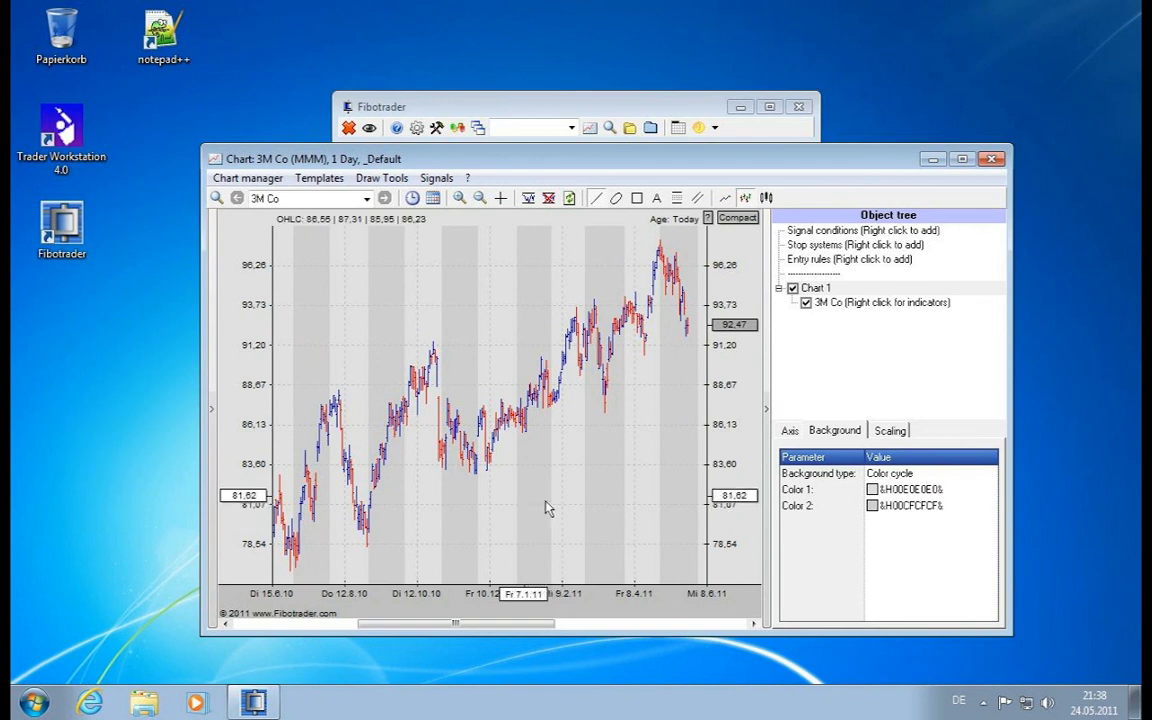
pyautogui.click(980, 475)
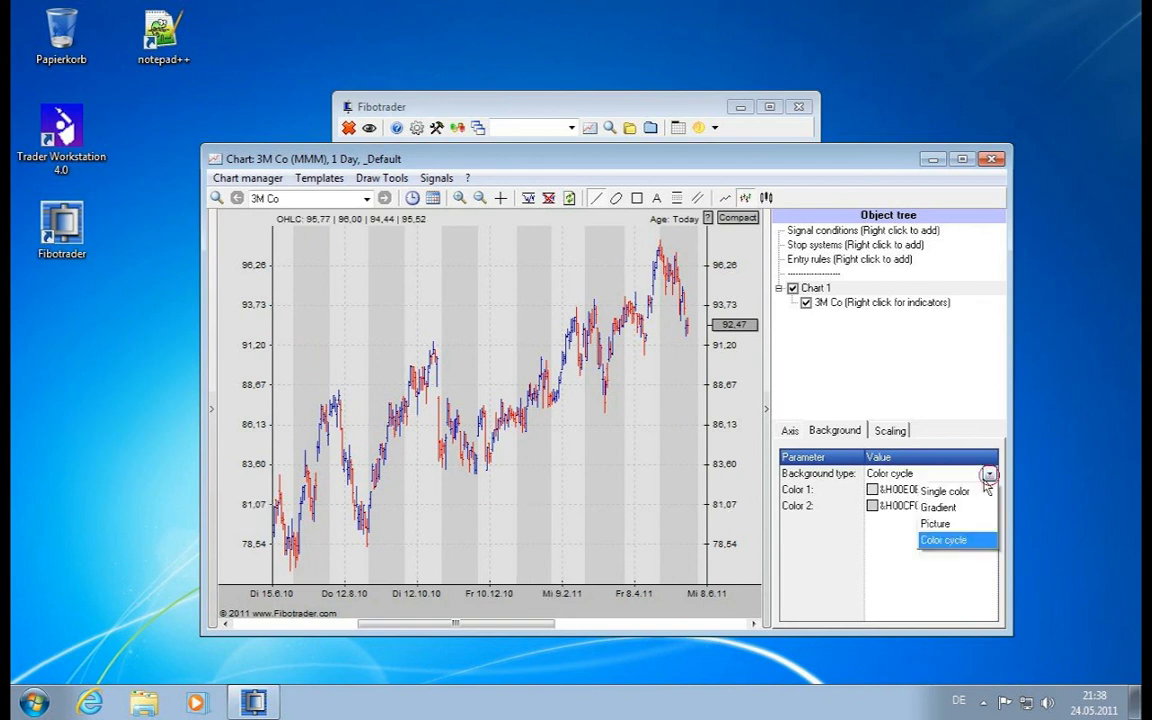
# - Try a Single color background, then a Gradient with blue Color 2
pyautogui.click(948, 492)
pyautogui.click(962, 474)
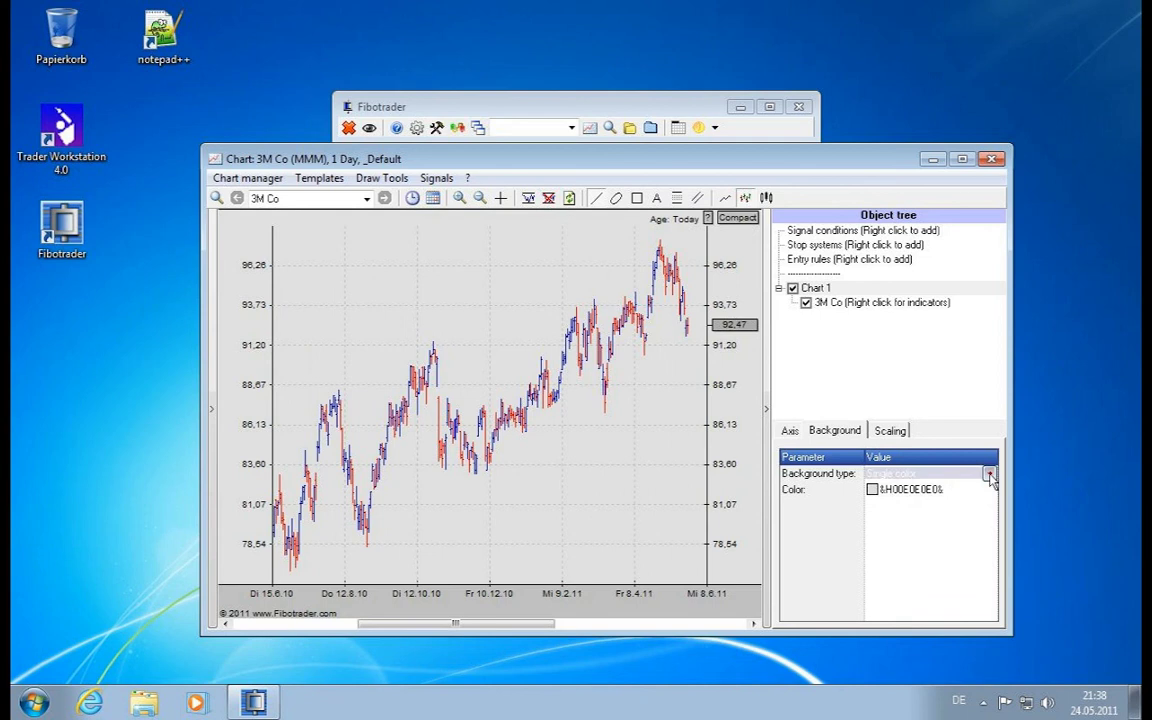
pyautogui.click(990, 474)
pyautogui.click(940, 505)
pyautogui.click(988, 505)
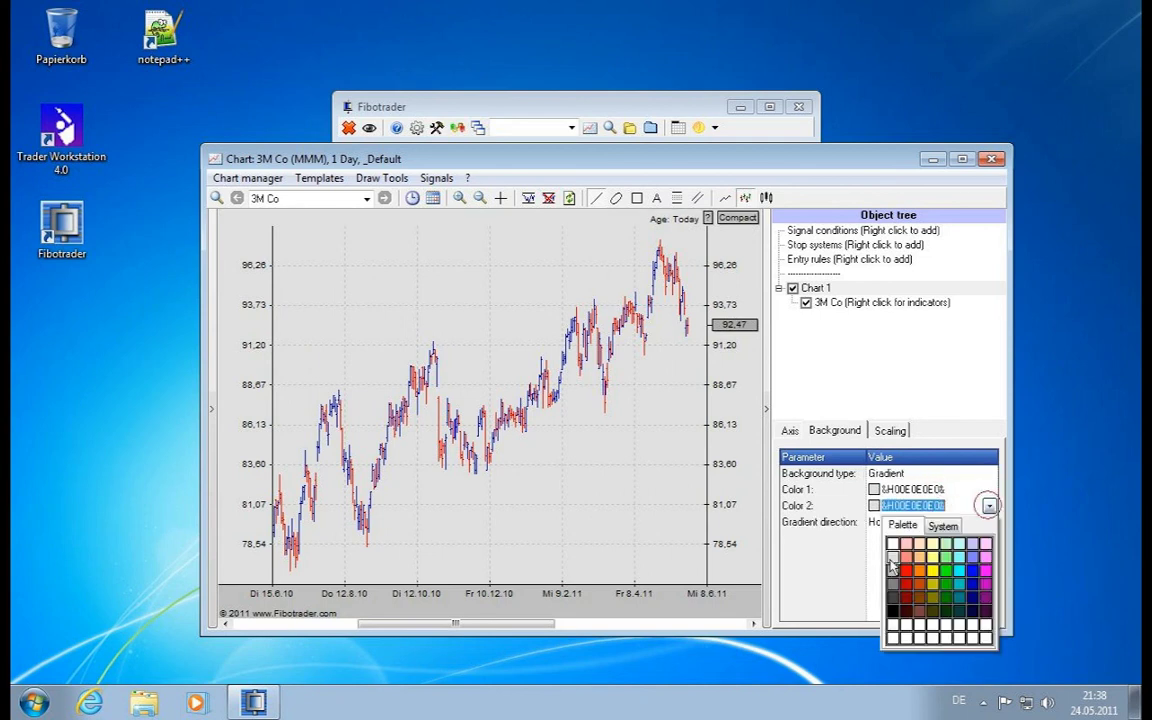
pyautogui.click(972, 572)
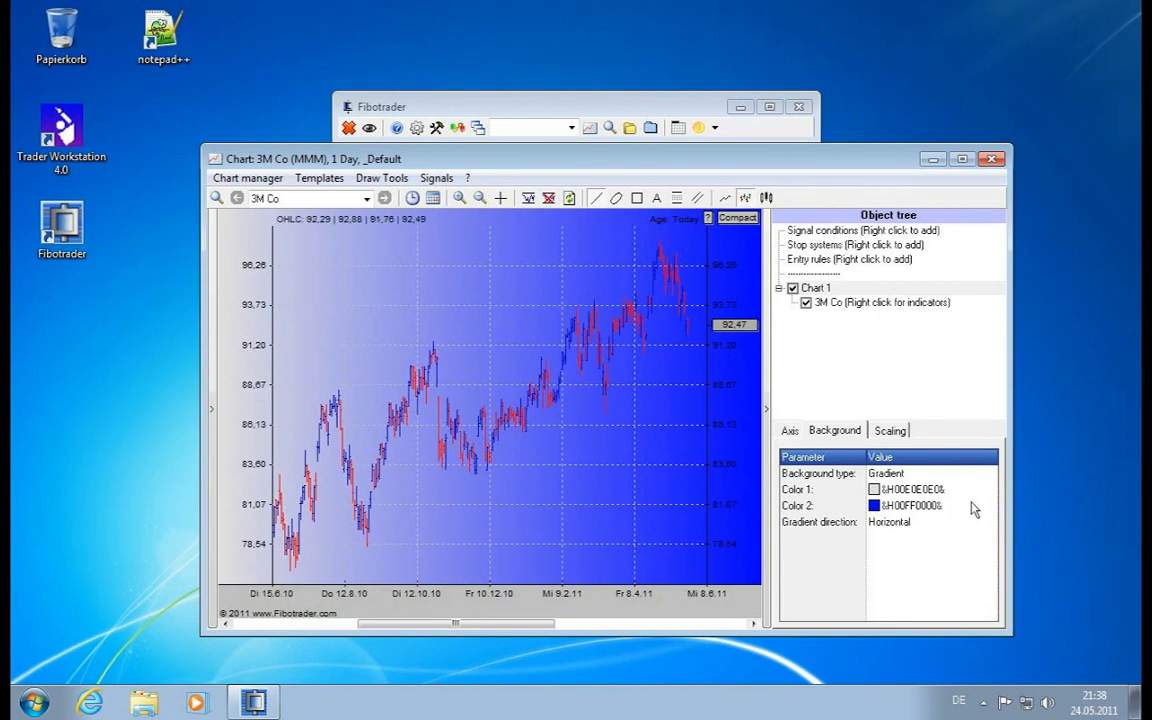
# - Return the background type to Color cycle and reselect Chart 1
pyautogui.click(986, 476)
pyautogui.click(988, 476)
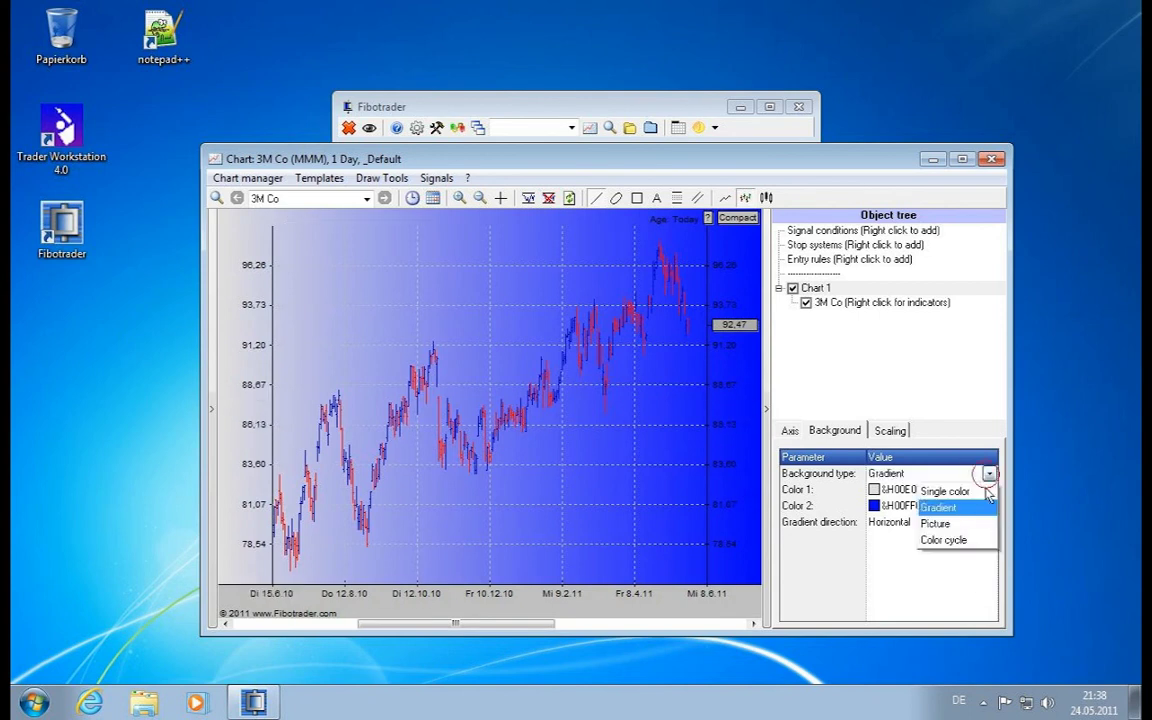
pyautogui.click(945, 540)
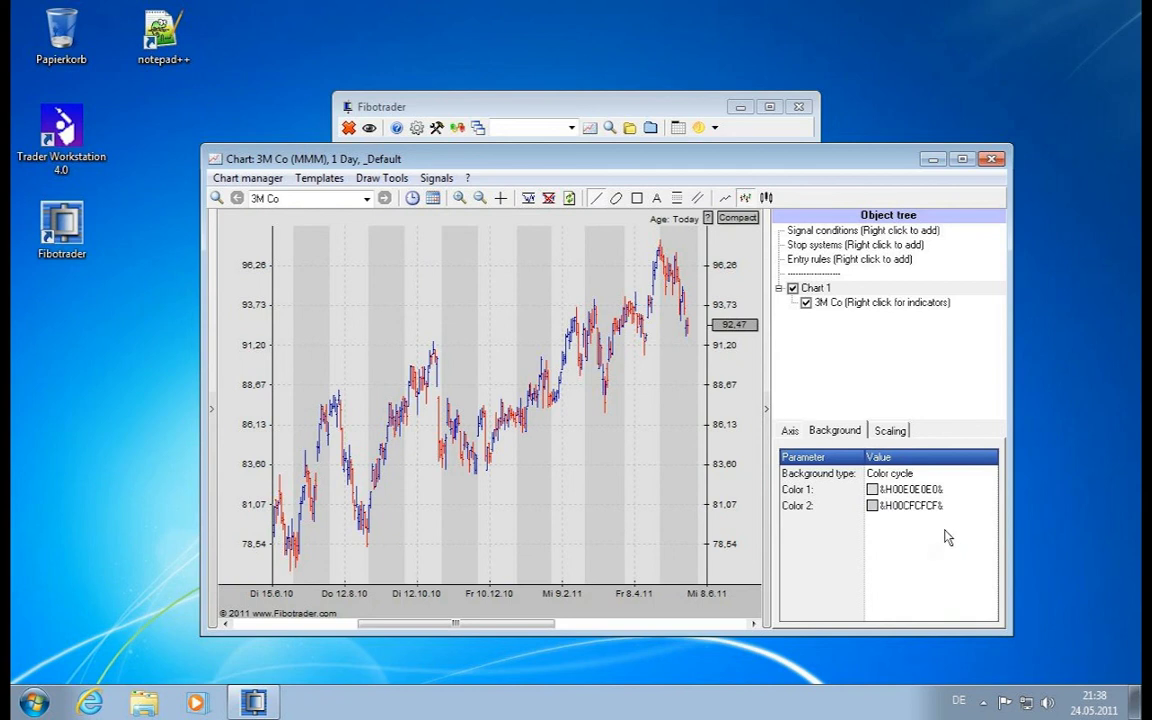
pyautogui.click(816, 289)
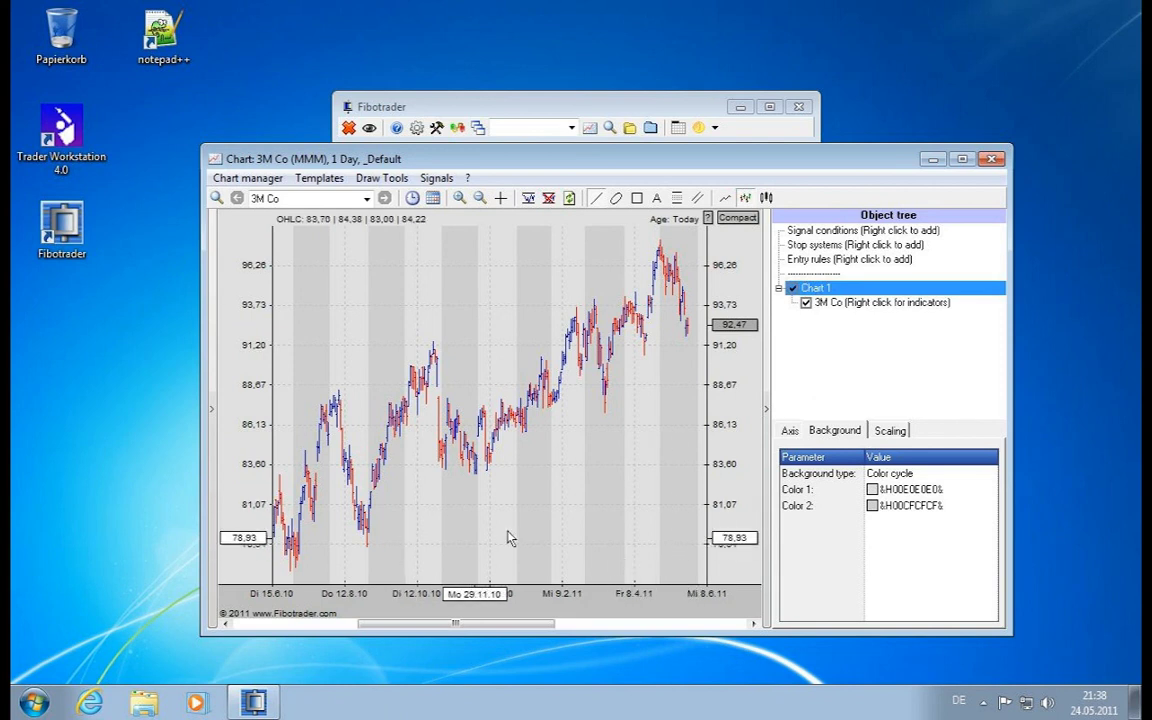
# - Set Chart 1's Scale method to Logarithmic on the Scaling tab
pyautogui.click(850, 303)
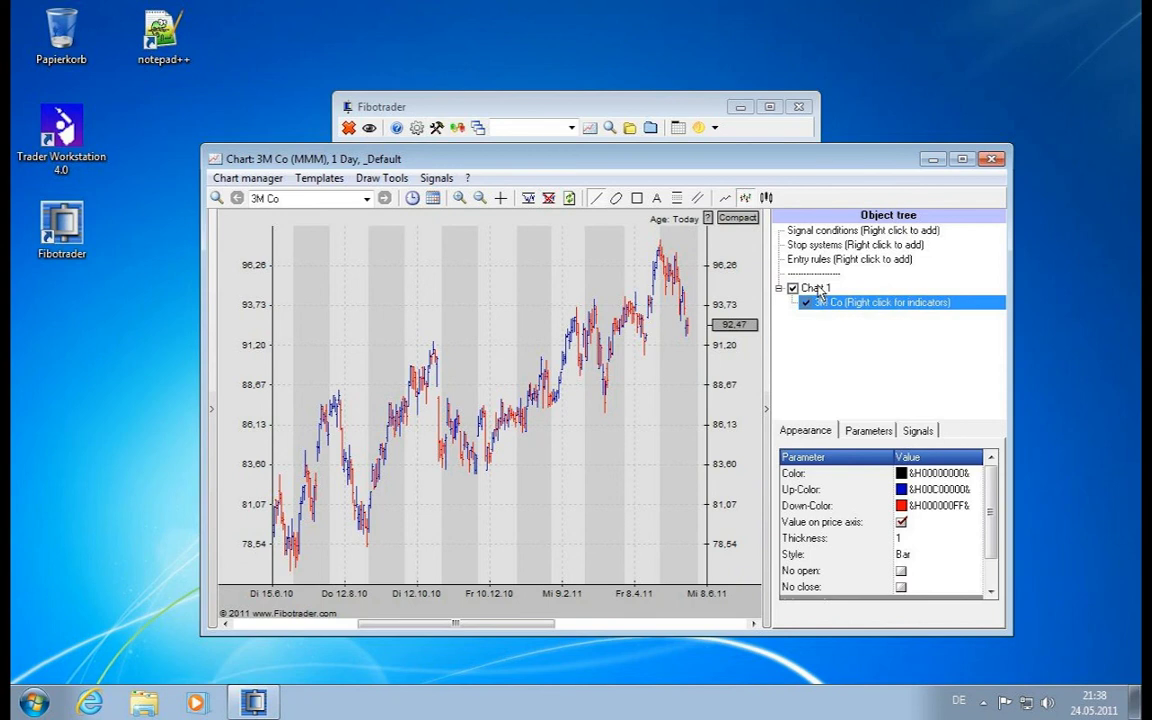
pyautogui.click(818, 289)
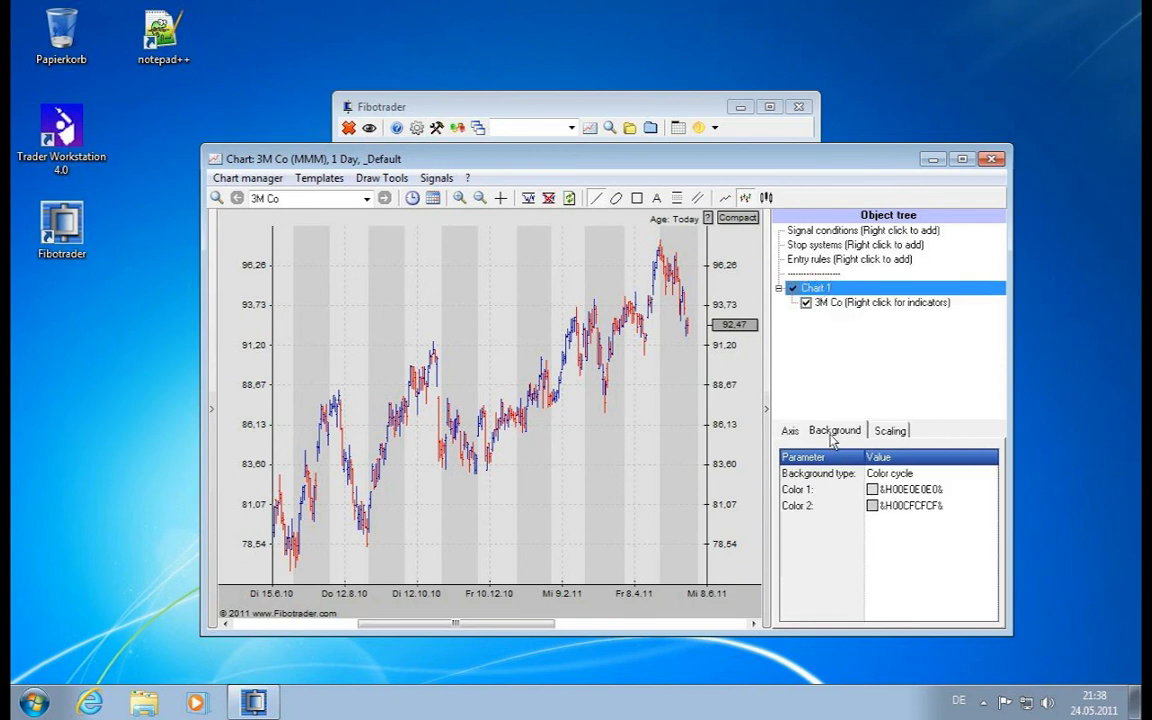
pyautogui.click(886, 432)
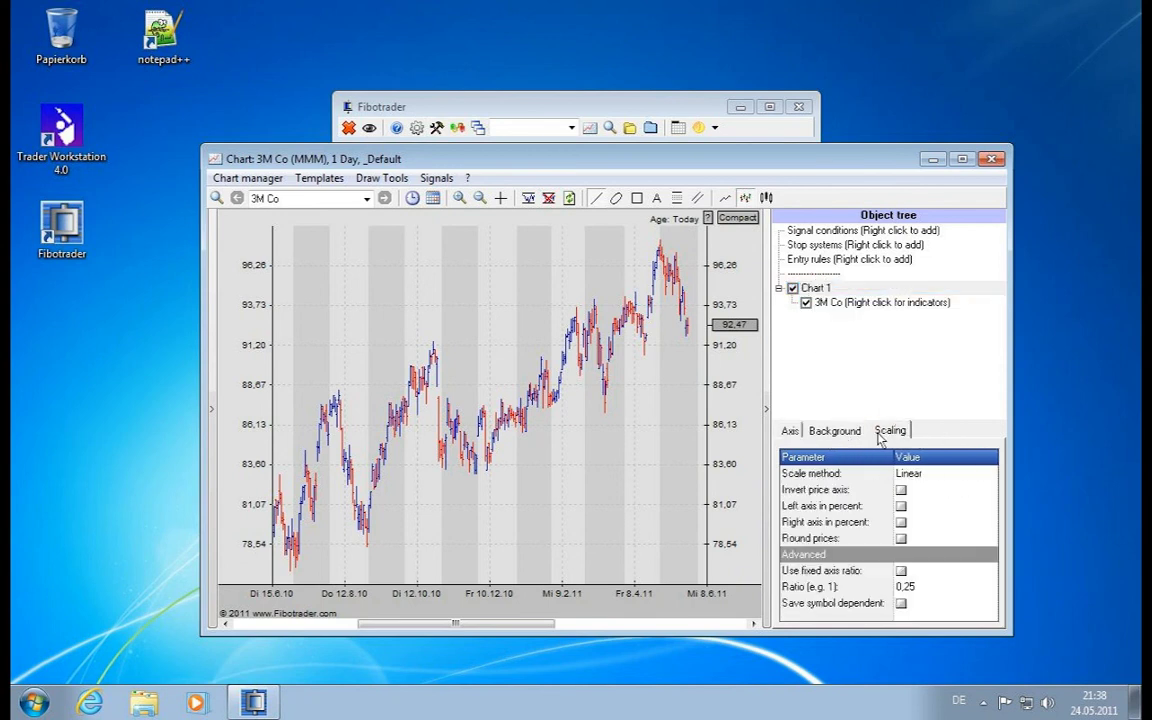
pyautogui.click(941, 472)
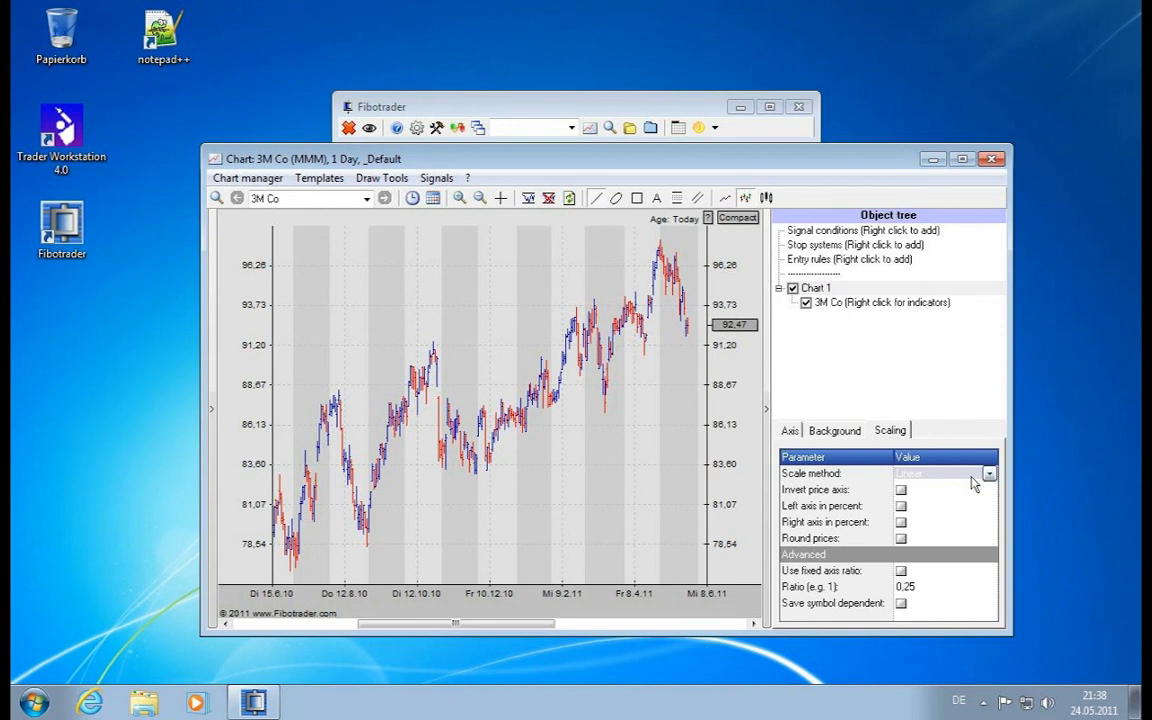
pyautogui.click(988, 475)
pyautogui.click(945, 508)
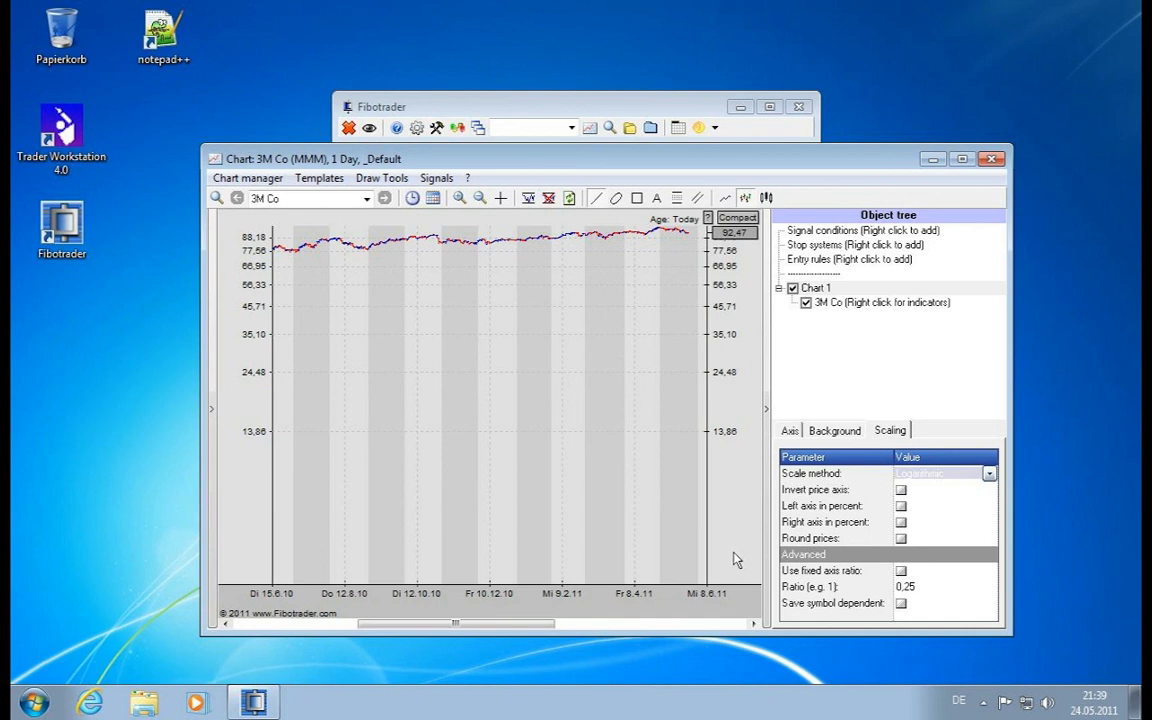
# - Stretch and compress the price axis, then set Scale method back to Linear
pyautogui.moveTo(735, 560); pyautogui.dragTo(740, 386)
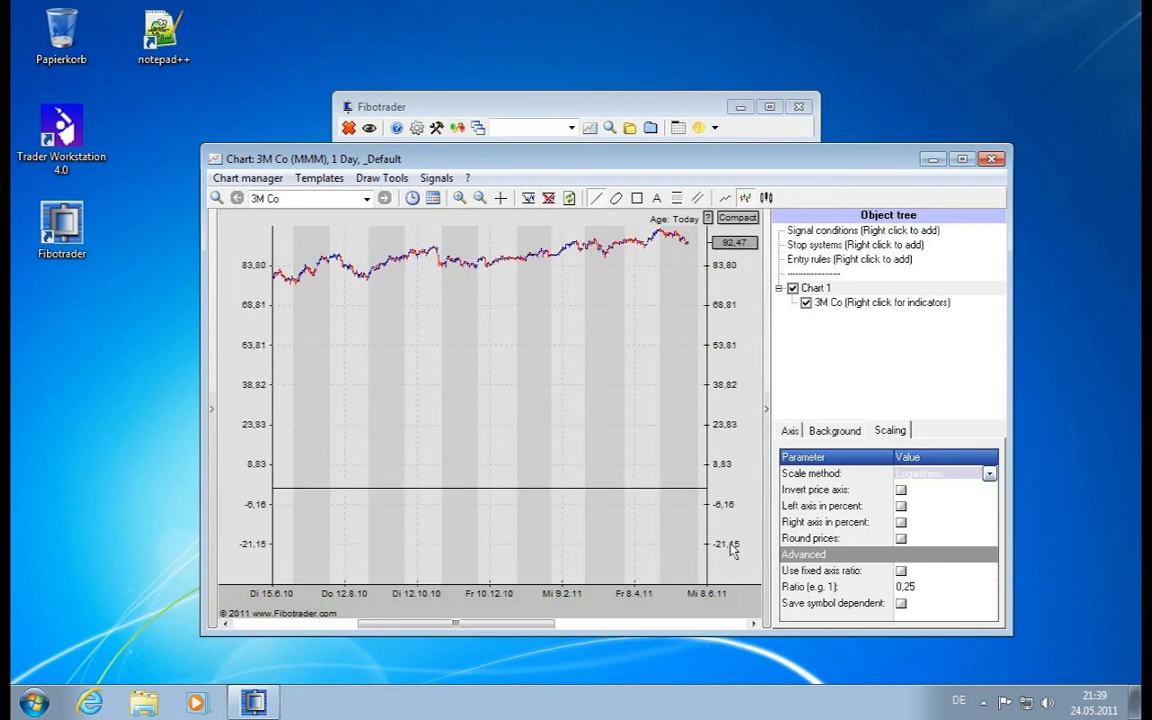
pyautogui.moveTo(727, 505); pyautogui.dragTo(733, 662)
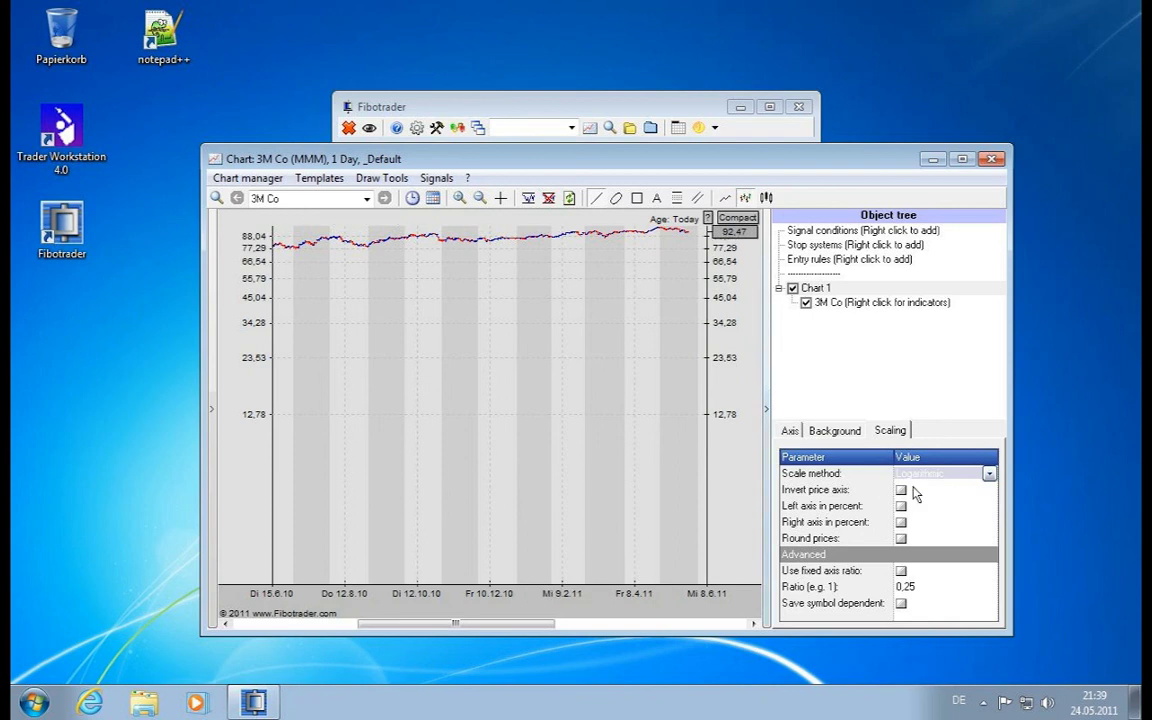
pyautogui.click(993, 477)
pyautogui.click(936, 476)
pyautogui.click(934, 492)
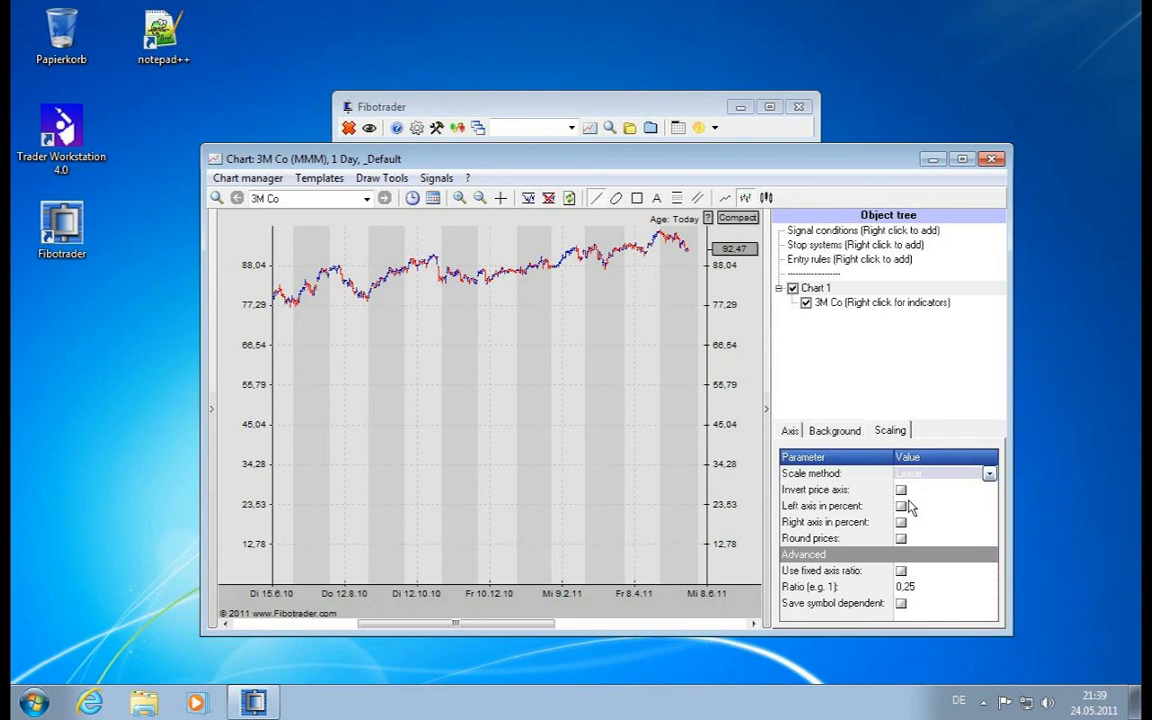
# - Reset the price scale and toggle Invert price axis repeatedly, leaving it off
pyautogui.click(715, 418)
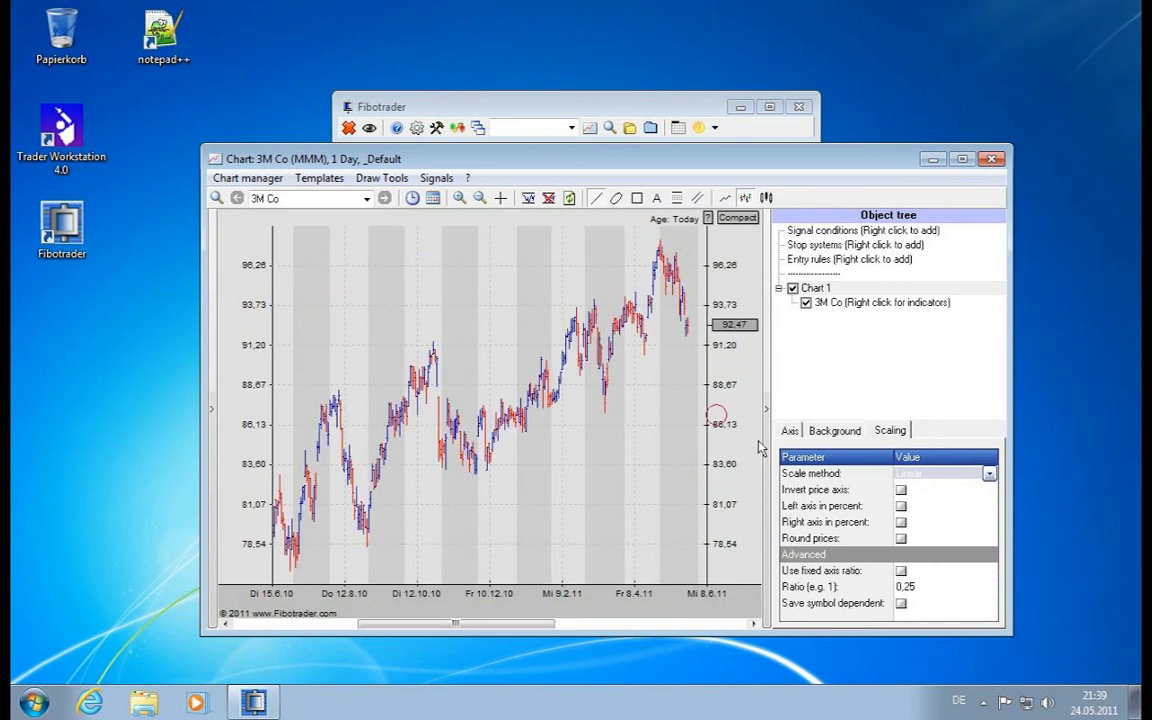
pyautogui.click(901, 490)
pyautogui.click(901, 490)
pyautogui.click(901, 490)
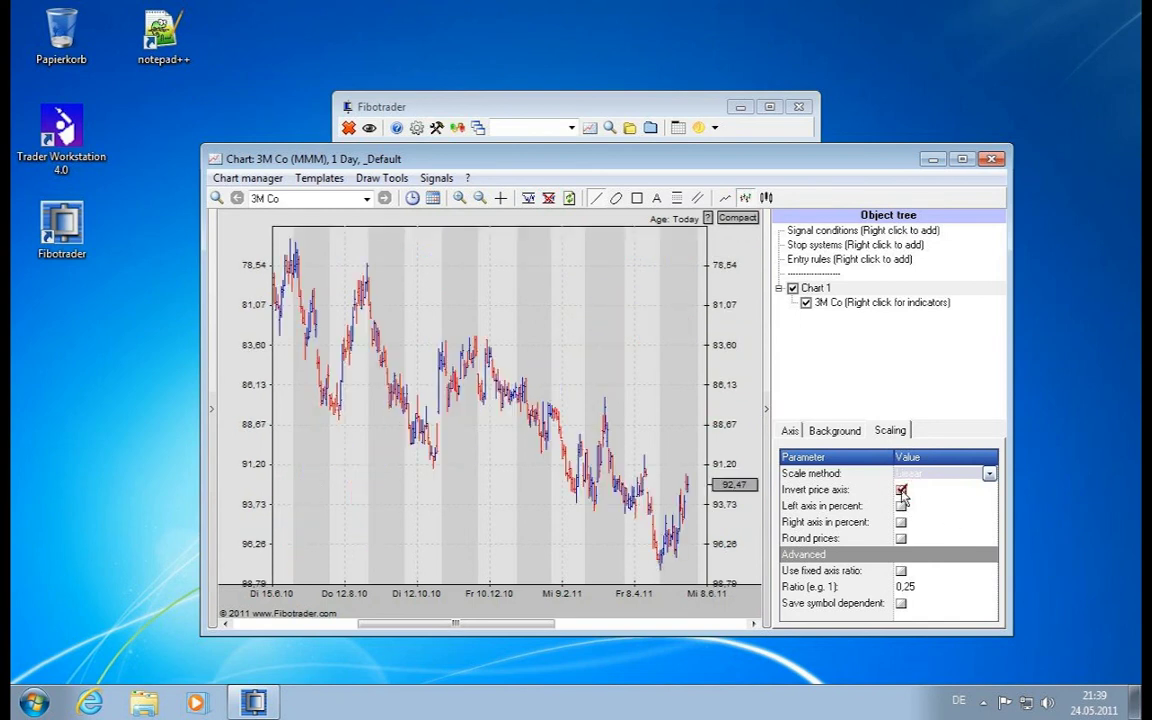
pyautogui.click(901, 490)
pyautogui.click(901, 491)
pyautogui.click(901, 491)
# - Tick Left axis in percent and zoom to mid-February through early June 2011
pyautogui.click(901, 506)
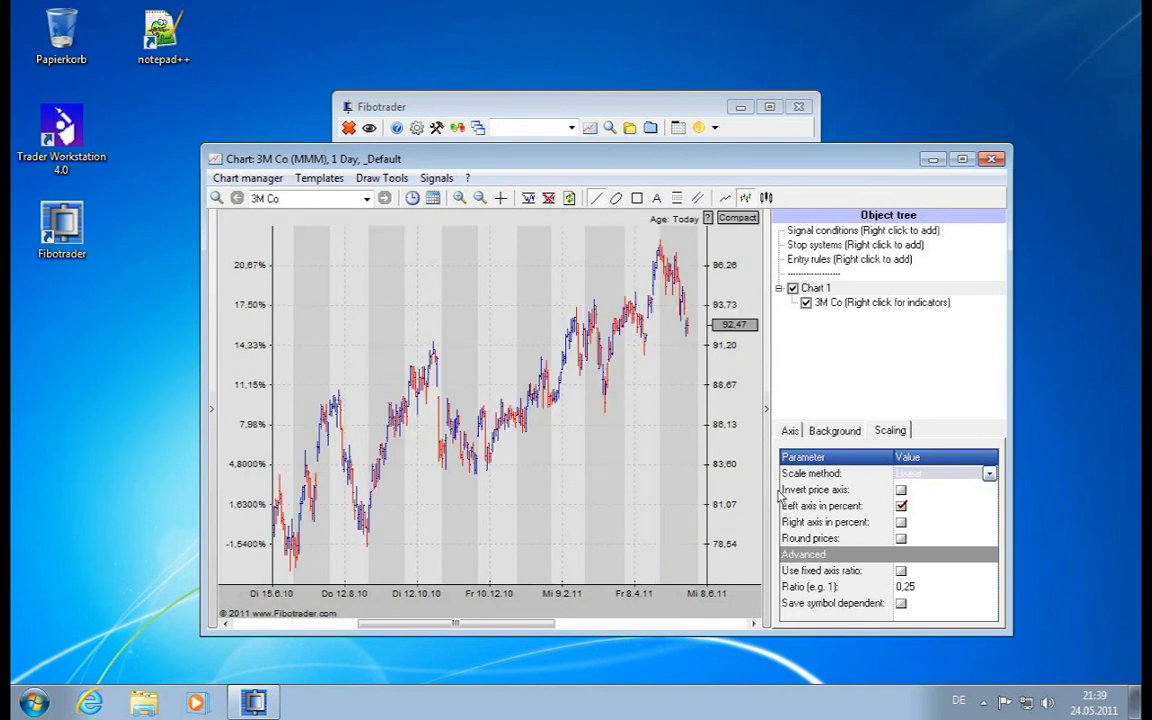
pyautogui.scroll(-3, 323, 613)
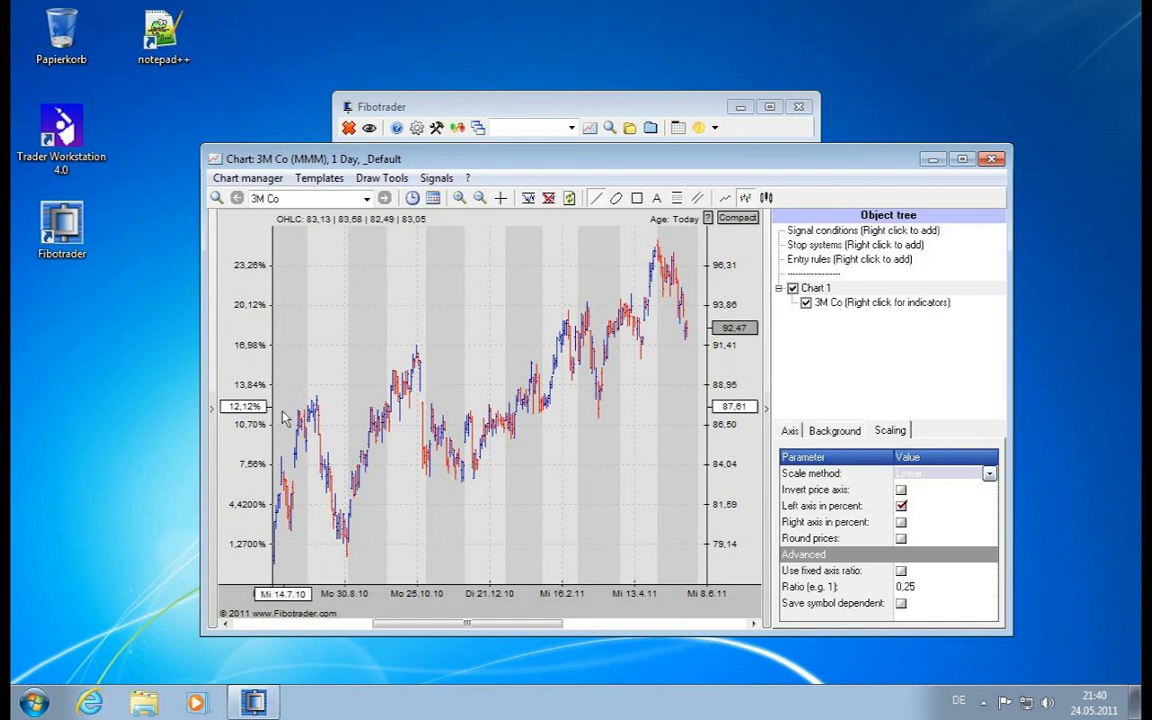
pyautogui.moveTo(290, 597); pyautogui.dragTo(180, 605)
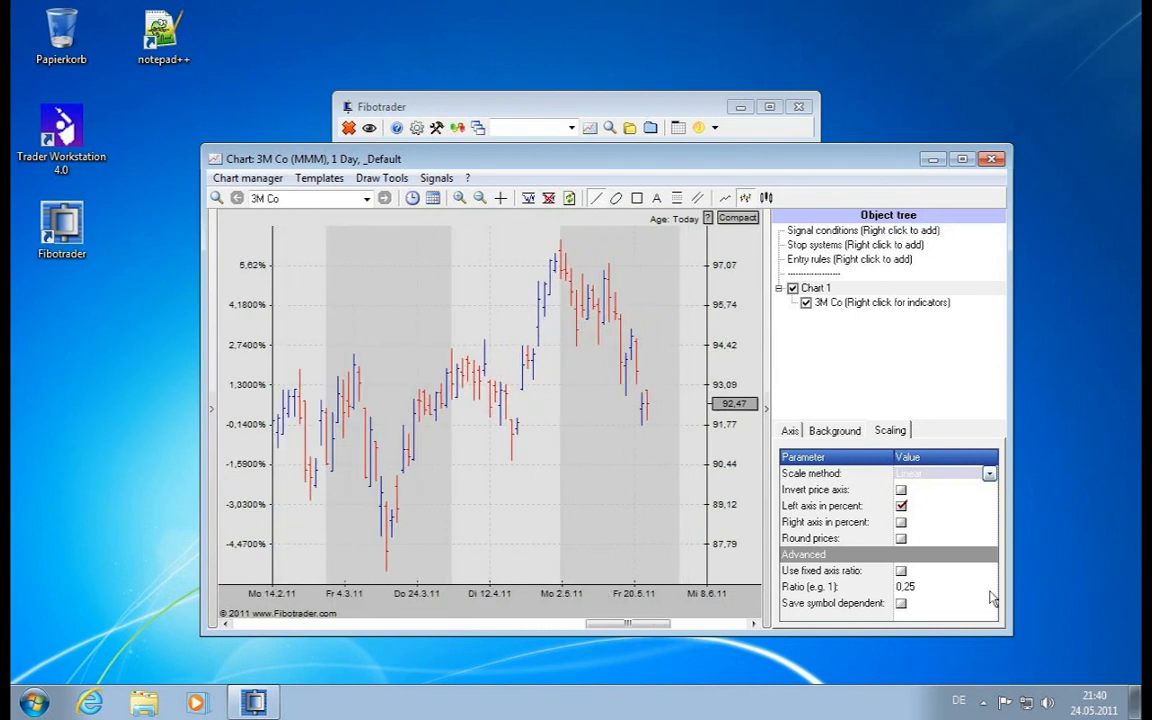
# - Toggle Right axis in percent on and off, then Round prices on and off
pyautogui.click(901, 522)
pyautogui.click(901, 523)
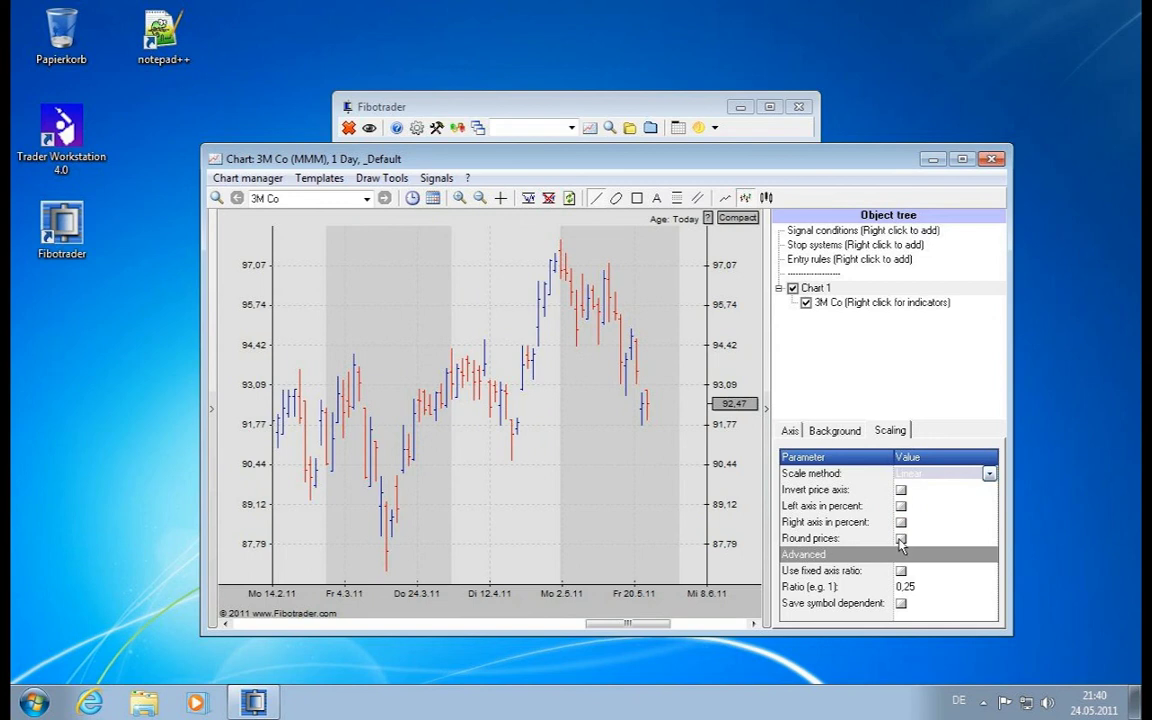
pyautogui.click(901, 539)
pyautogui.click(901, 539)
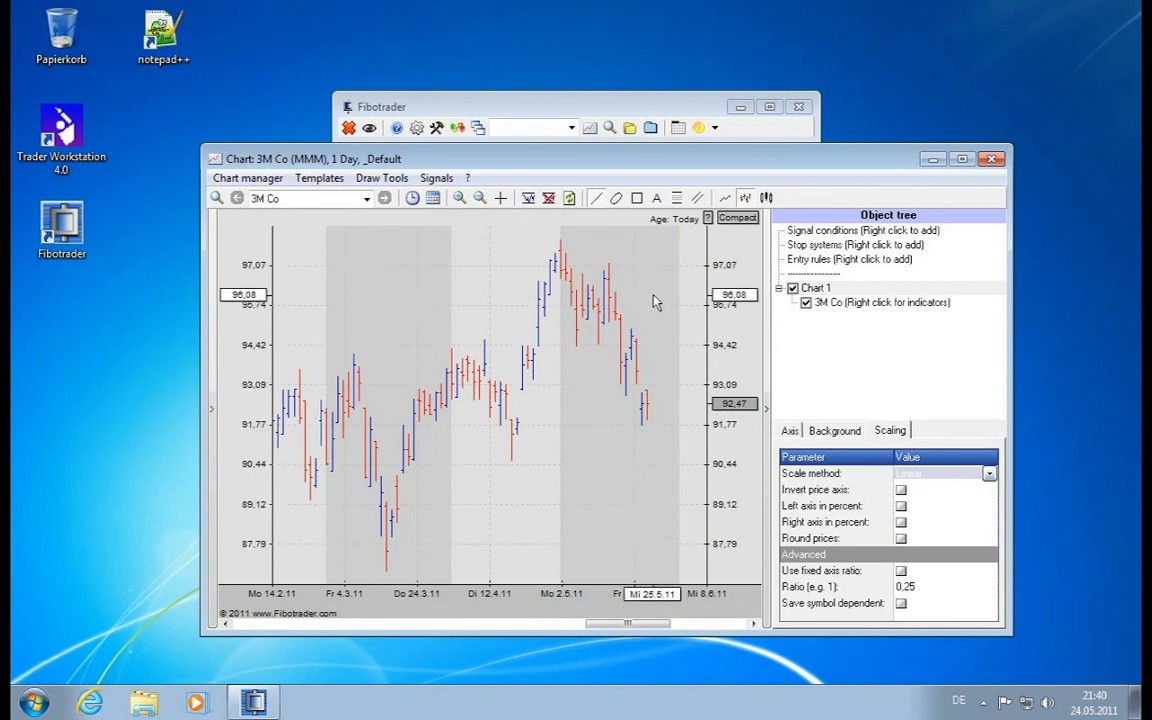
# - Retry Round prices while stretching the price scale, untick it, and show the Axis tab
pyautogui.click(901, 539)
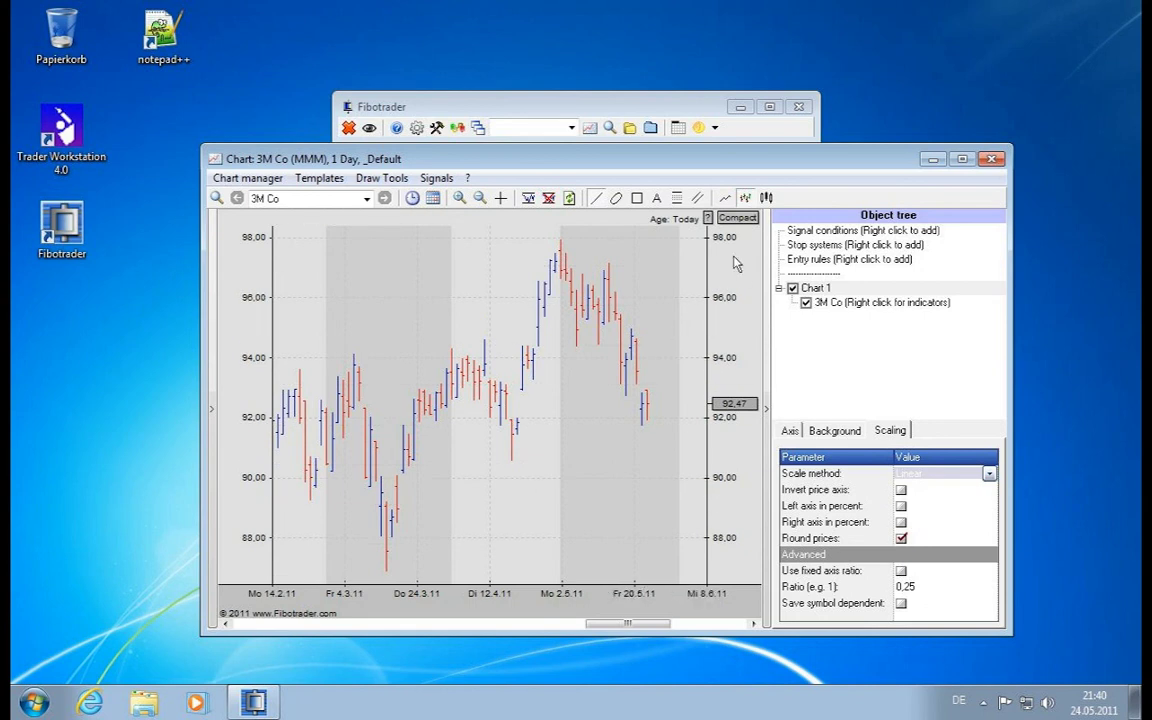
pyautogui.moveTo(715, 428)
pyautogui.mouseDown()
pyautogui.moveTo(733, 553)
pyautogui.moveTo(663, 548)
pyautogui.moveTo(726, 630)
pyautogui.moveTo(718, 711)
pyautogui.moveTo(730, 400)
pyautogui.moveTo(730, 425)
pyautogui.mouseUp()
pyautogui.click(901, 539)
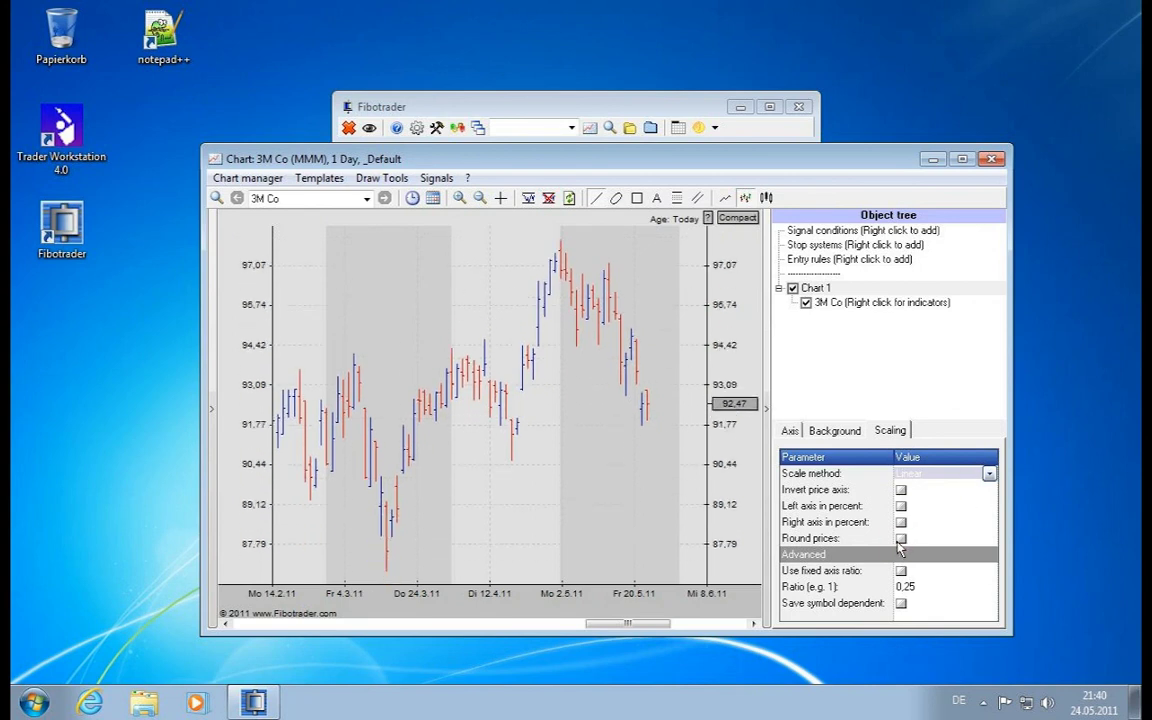
pyautogui.click(812, 432)
pyautogui.click(790, 432)
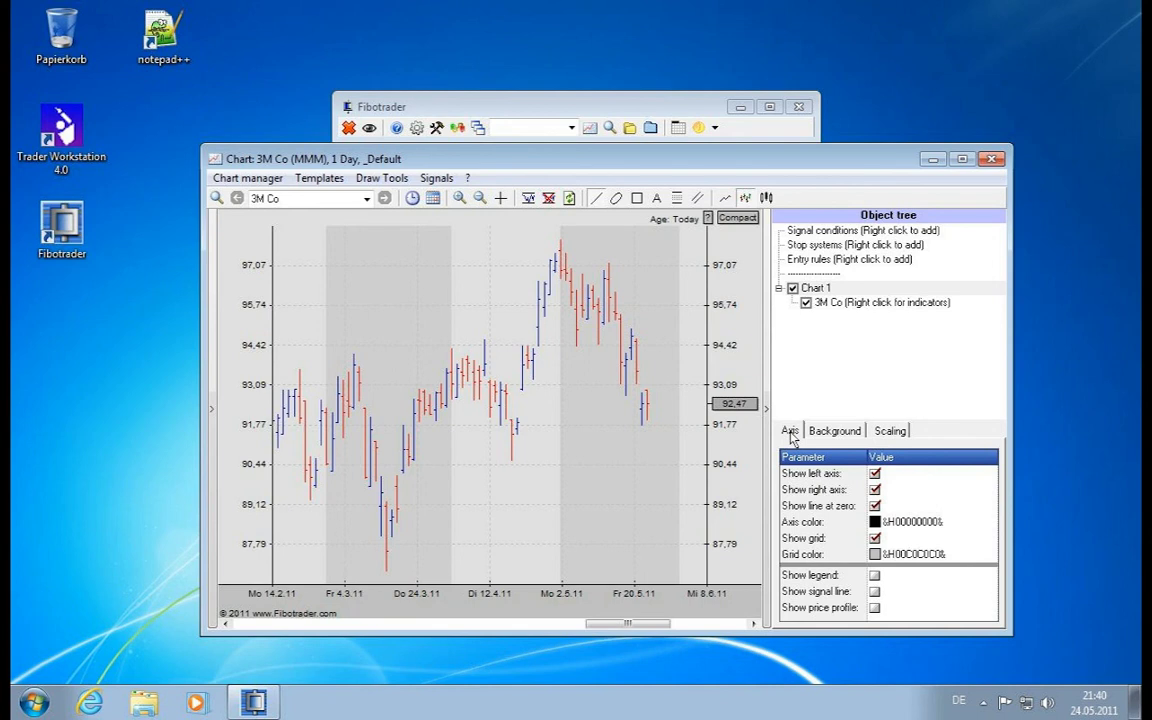